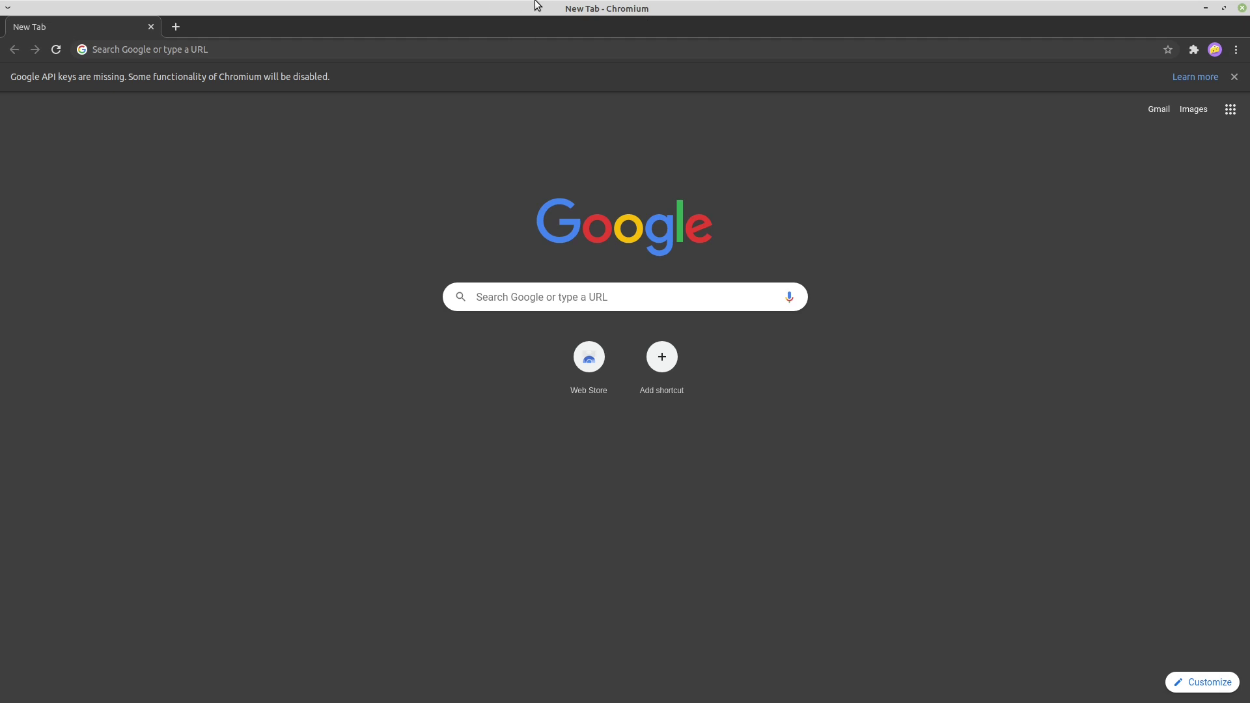
Step: Open Cast… from Chromium's three-dot menu to show the Sony TV as available
{"action": "mouse_move", "coordinate": [538, 5]}
{"action": "left_mouse_down"}
{"action": "mouse_move", "coordinate": [585, 204]}
{"action": "mouse_move", "coordinate": [511, 168]}
{"action": "mouse_move", "coordinate": [518, 3]}
{"action": "left_mouse_up"}
{"action": "left_click", "coordinate": [1236, 50]}
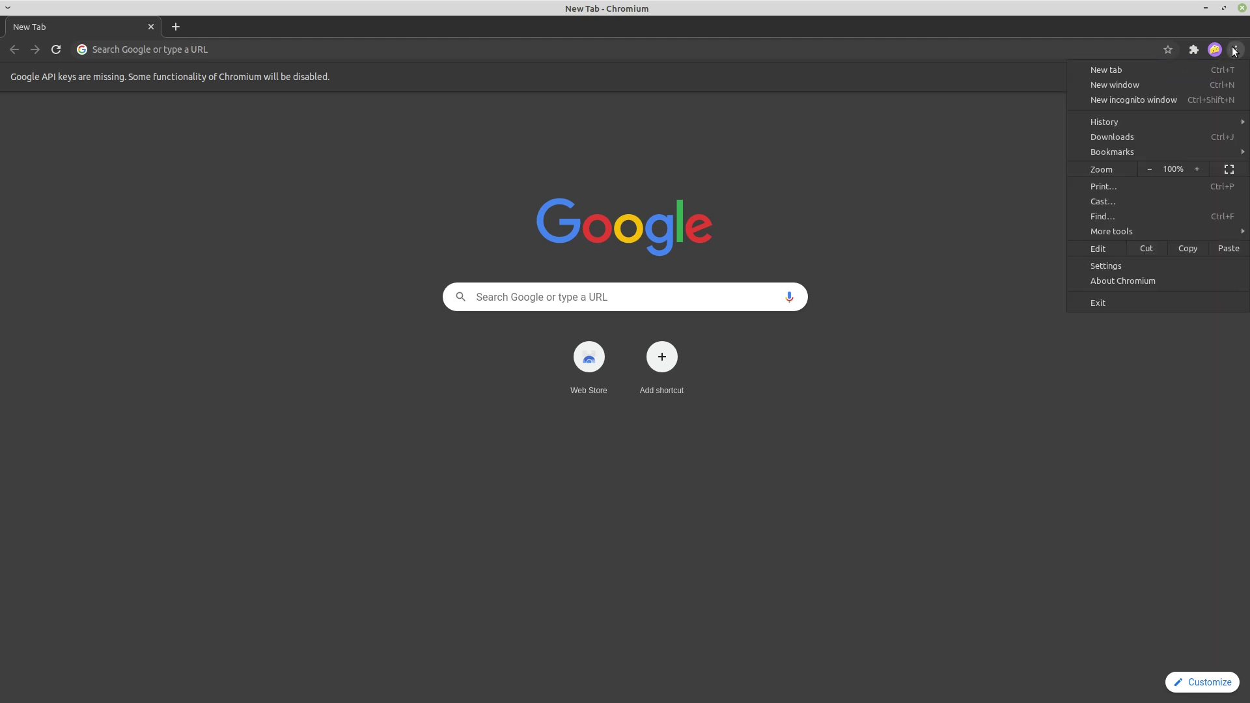
{"action": "left_click", "coordinate": [1235, 49]}
{"action": "left_click", "coordinate": [1235, 50]}
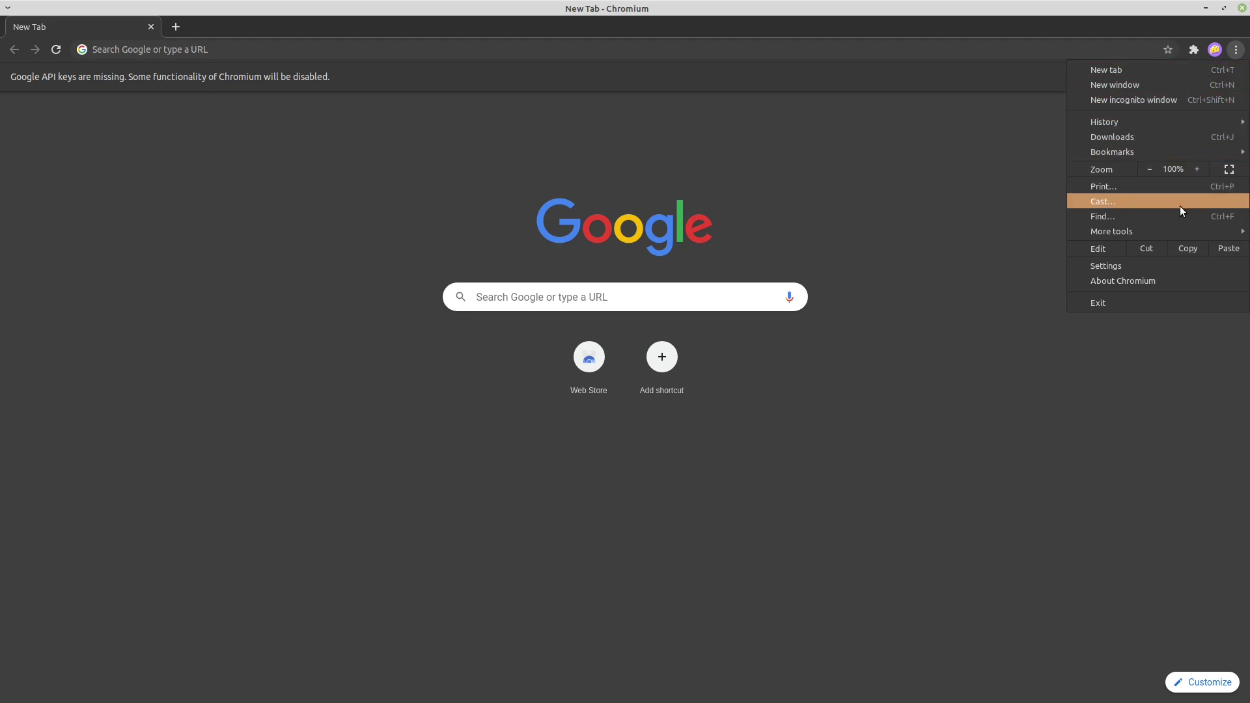
{"action": "left_click", "coordinate": [1120, 205]}
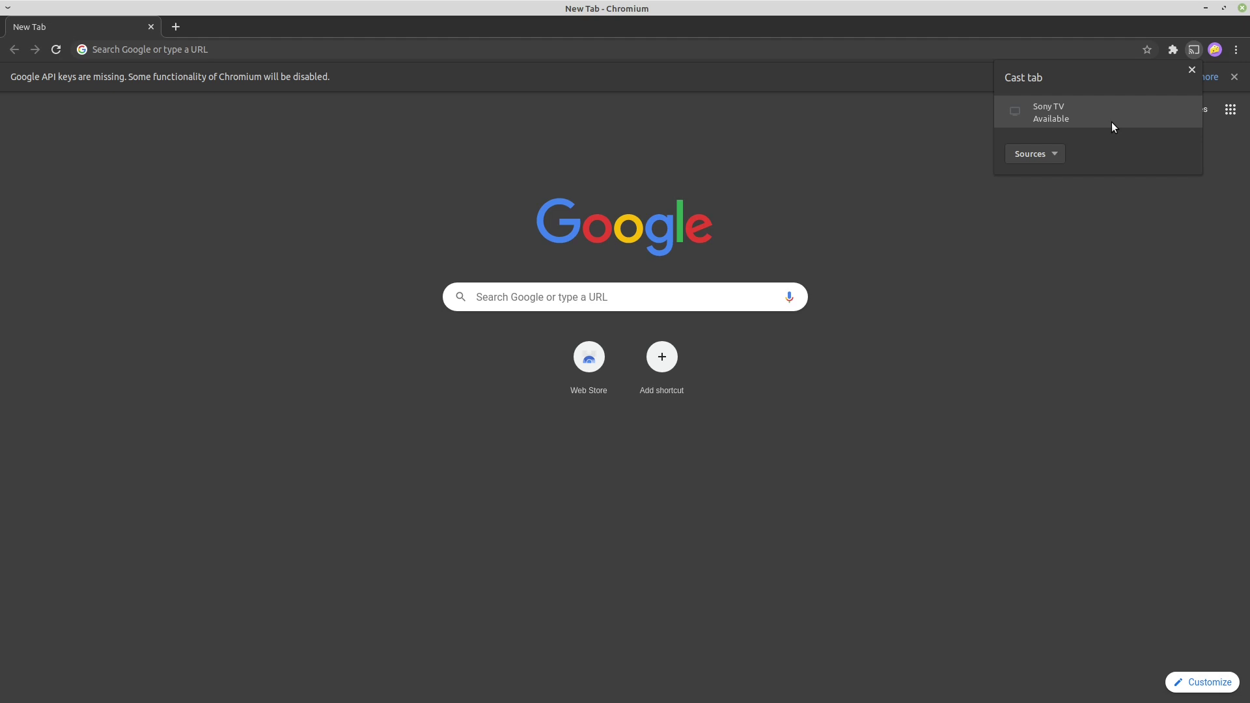
Step: Cast the New Tab page to the Sony TV and close the Cast dialog
{"action": "left_click", "coordinate": [1049, 117]}
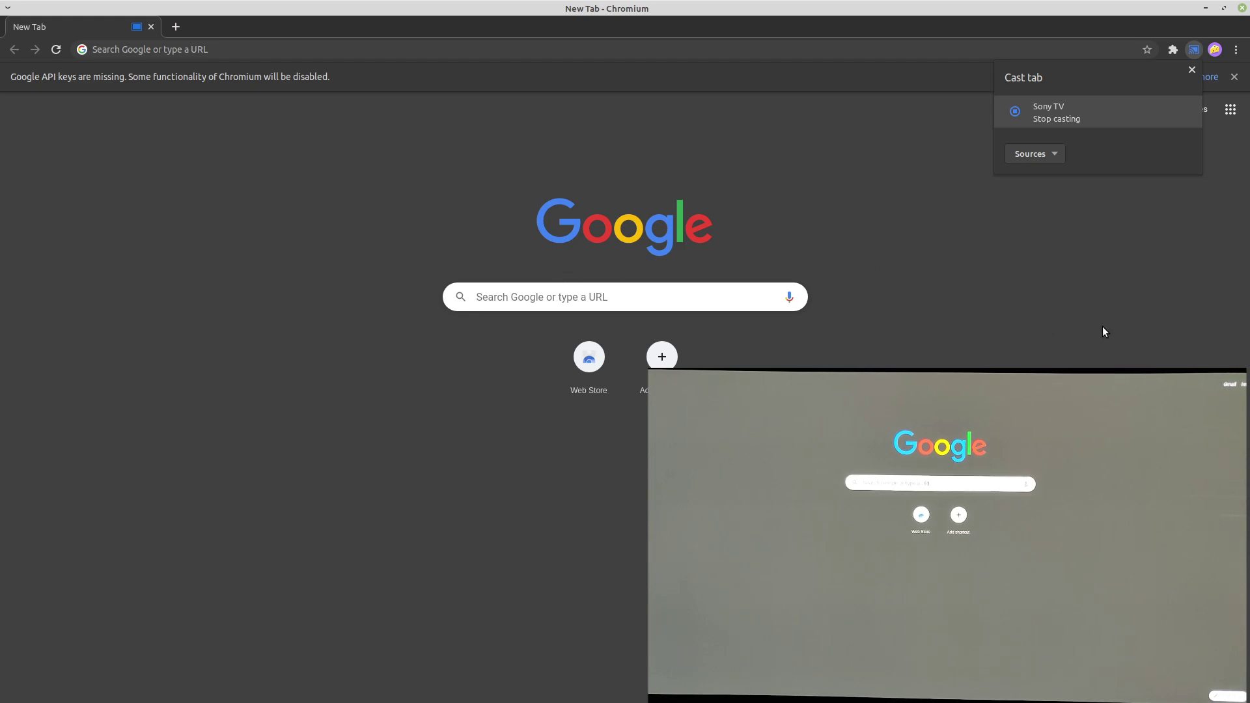
{"action": "left_click", "coordinate": [1069, 327]}
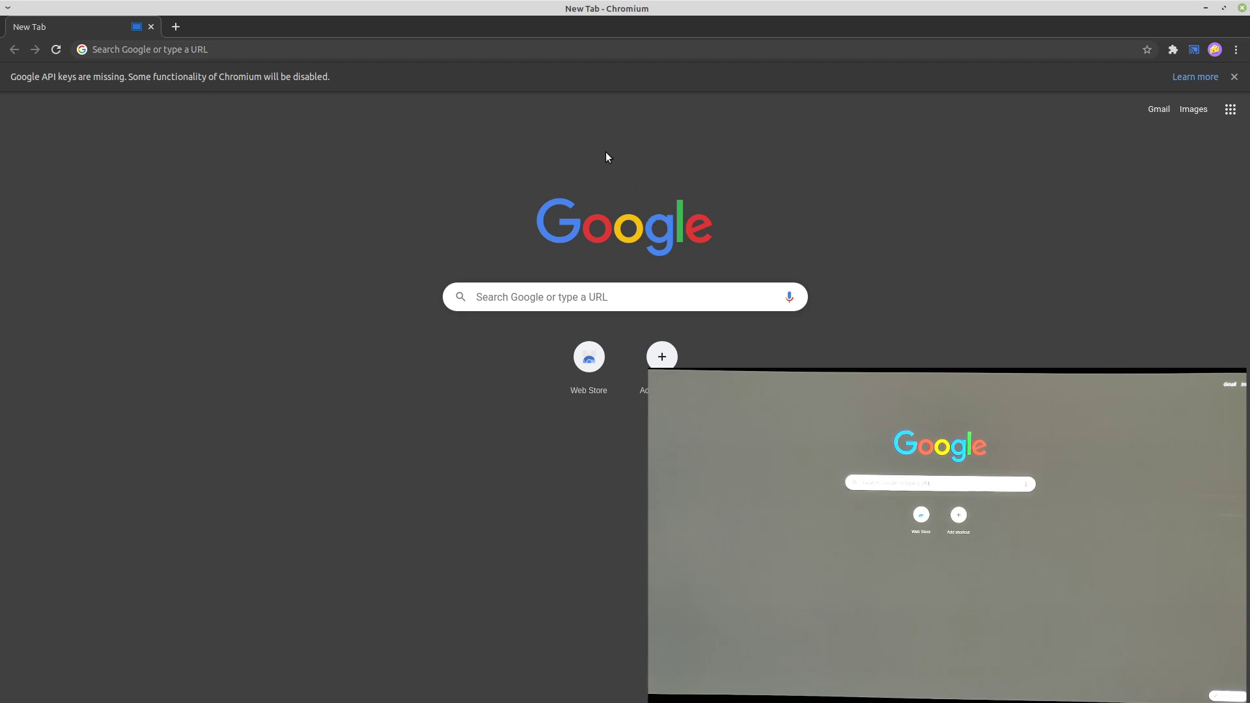
Step: Load youtube.com, briefly watch the INSANELY SATISFYING JELLO PEPSI video, then return to the home page
{"action": "left_click", "coordinate": [163, 48]}
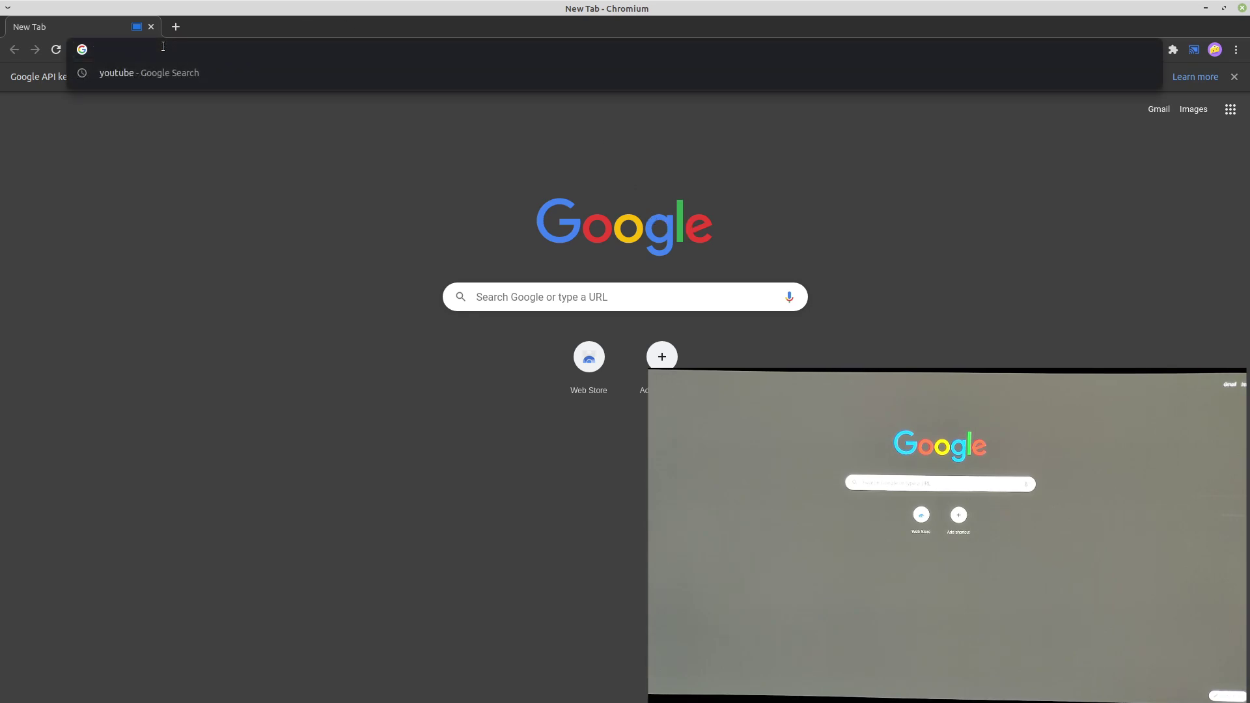
{"action": "type", "text": "youtube.com"}
{"action": "key", "text": "Return"}
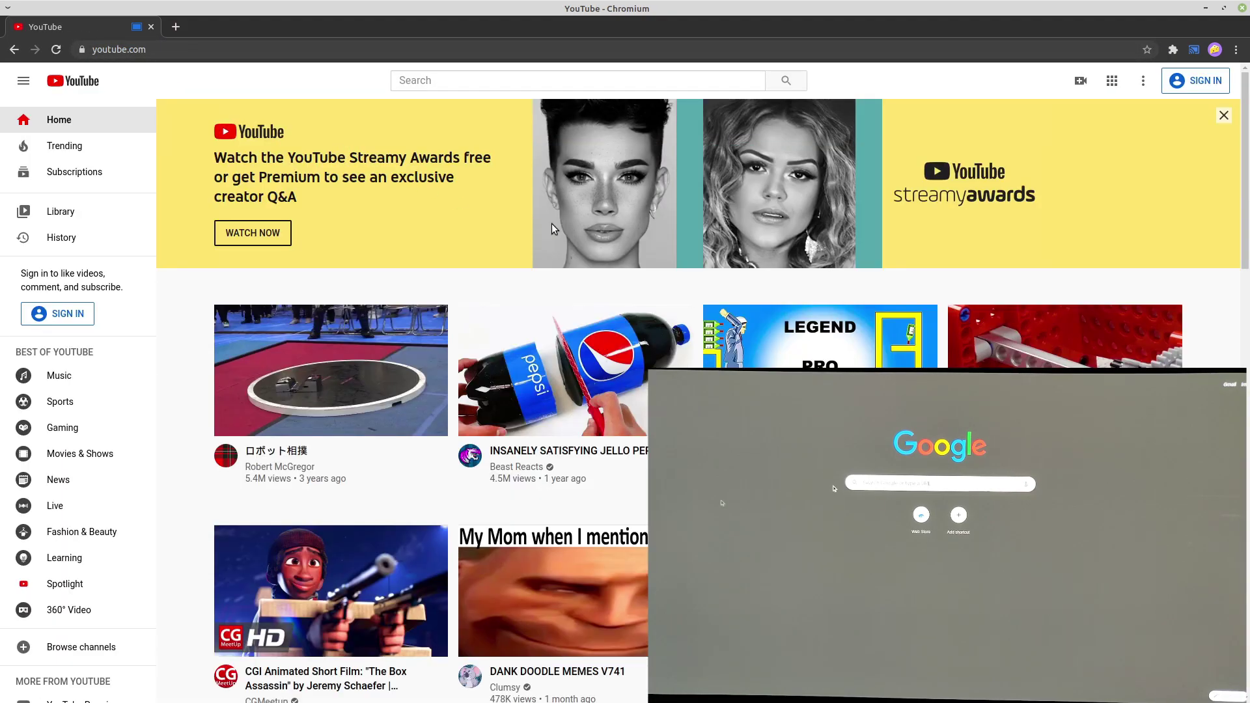
{"action": "left_click", "coordinate": [559, 368]}
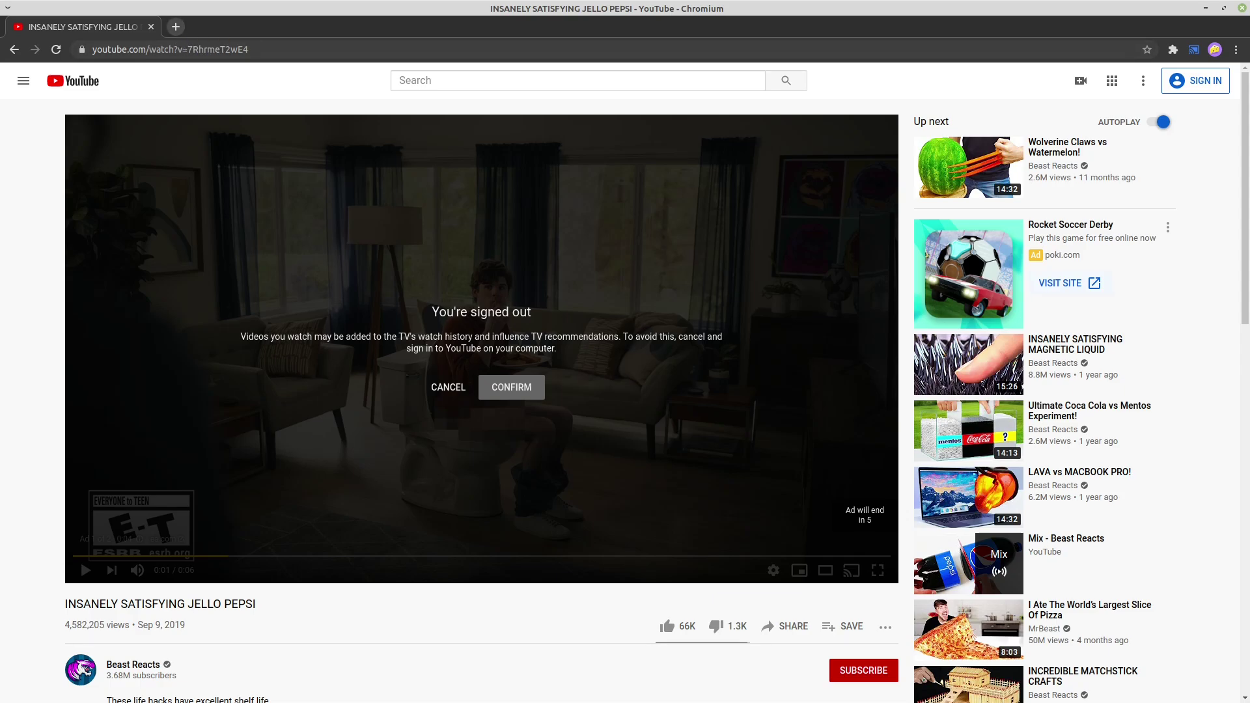
{"action": "left_click", "coordinate": [15, 51]}
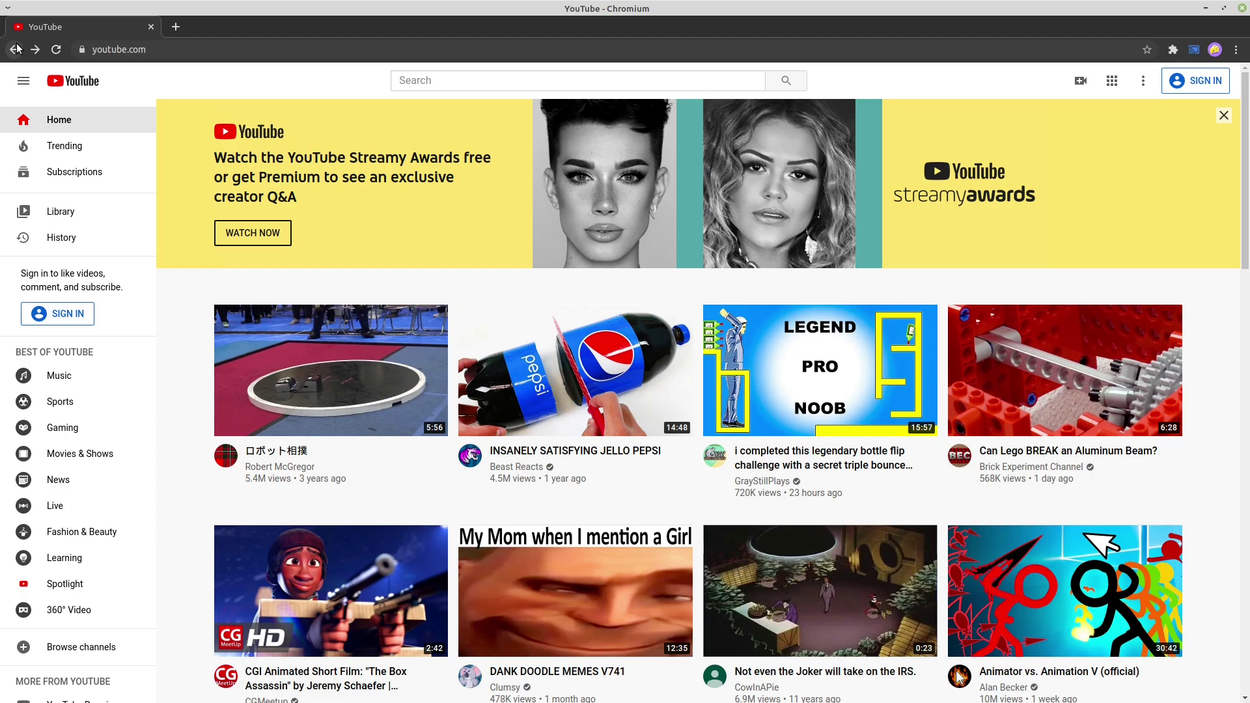
Step: Open the local video 'nvidia fuck you.mp4' in a new tab, skip ahead, and show its cast options
{"action": "left_click", "coordinate": [176, 27]}
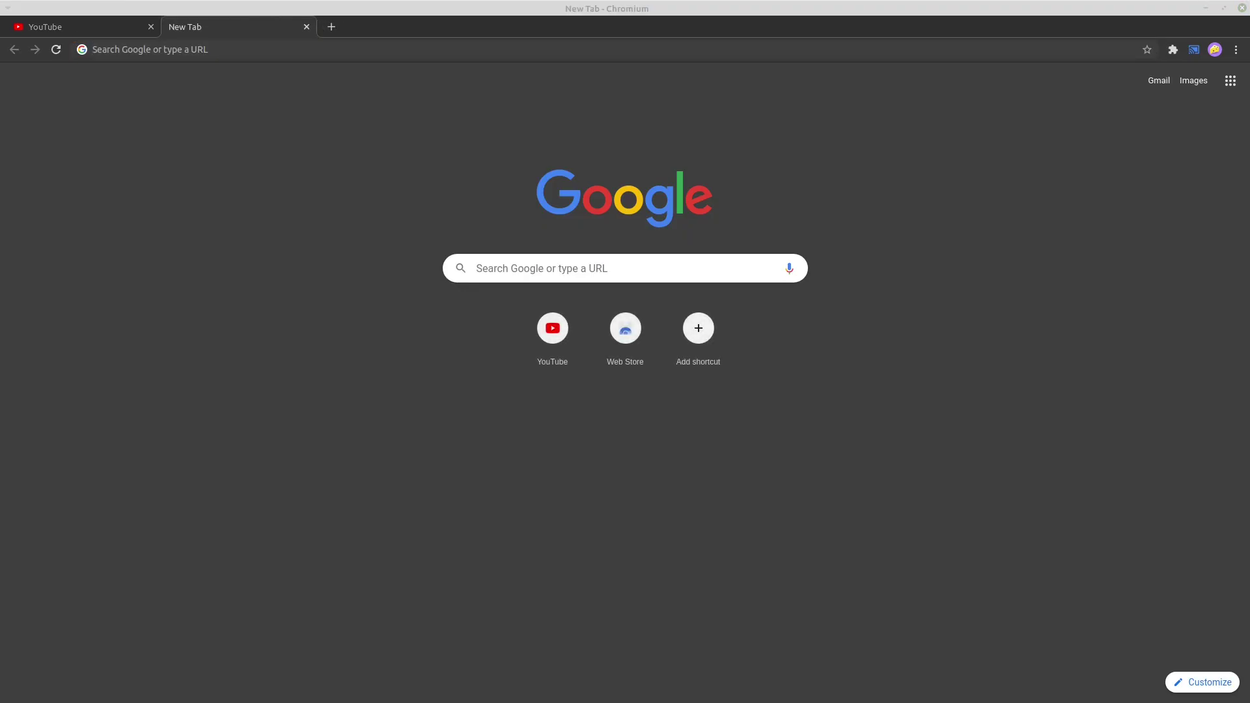
{"action": "left_click_drag", "start_coordinate": [174, 345], "coordinate": [209, 302]}
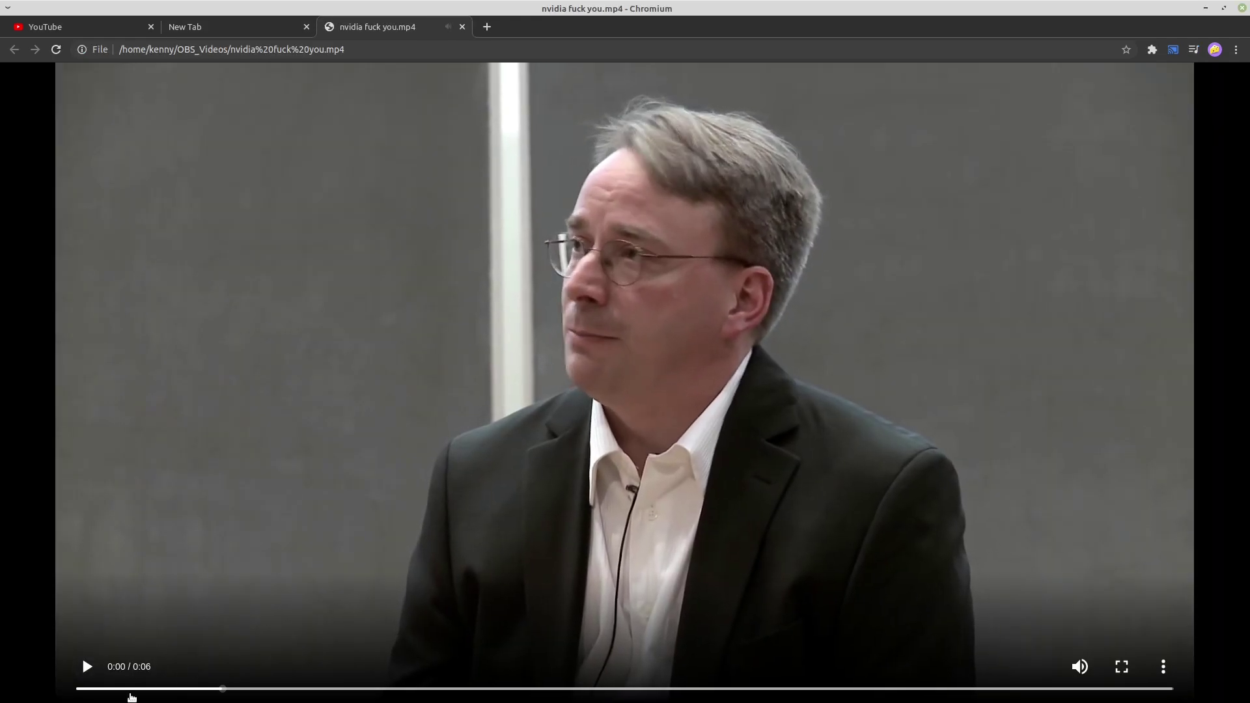
{"action": "left_click", "coordinate": [130, 689]}
{"action": "left_click", "coordinate": [1172, 49]}
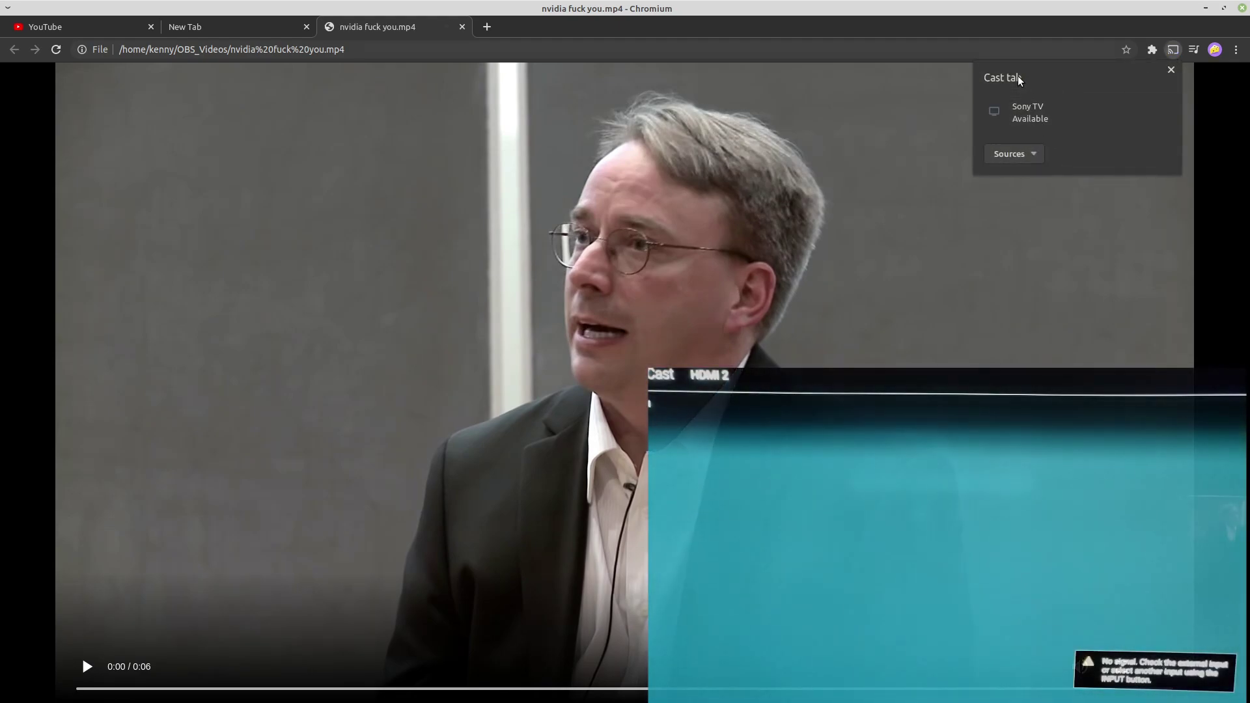
Step: Cast the local video tab to the Sony TV and play it, pausing at 0:03
{"action": "left_click", "coordinate": [1069, 115]}
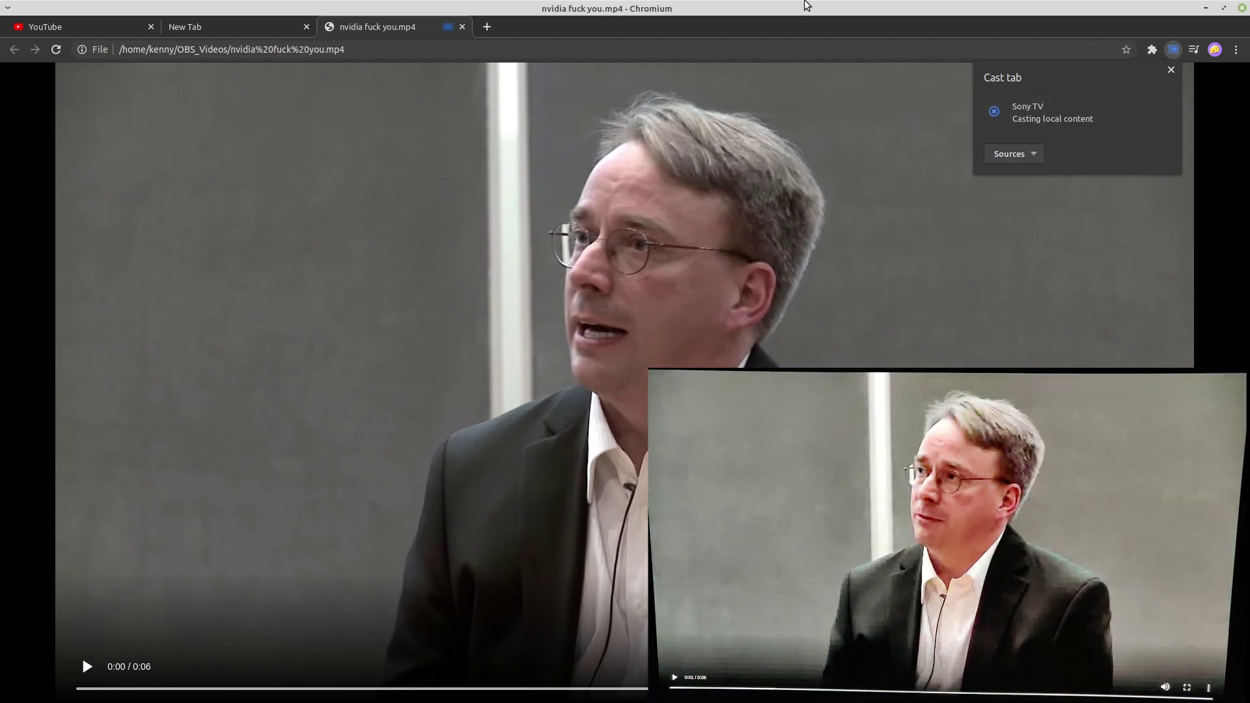
{"action": "left_click", "coordinate": [90, 678]}
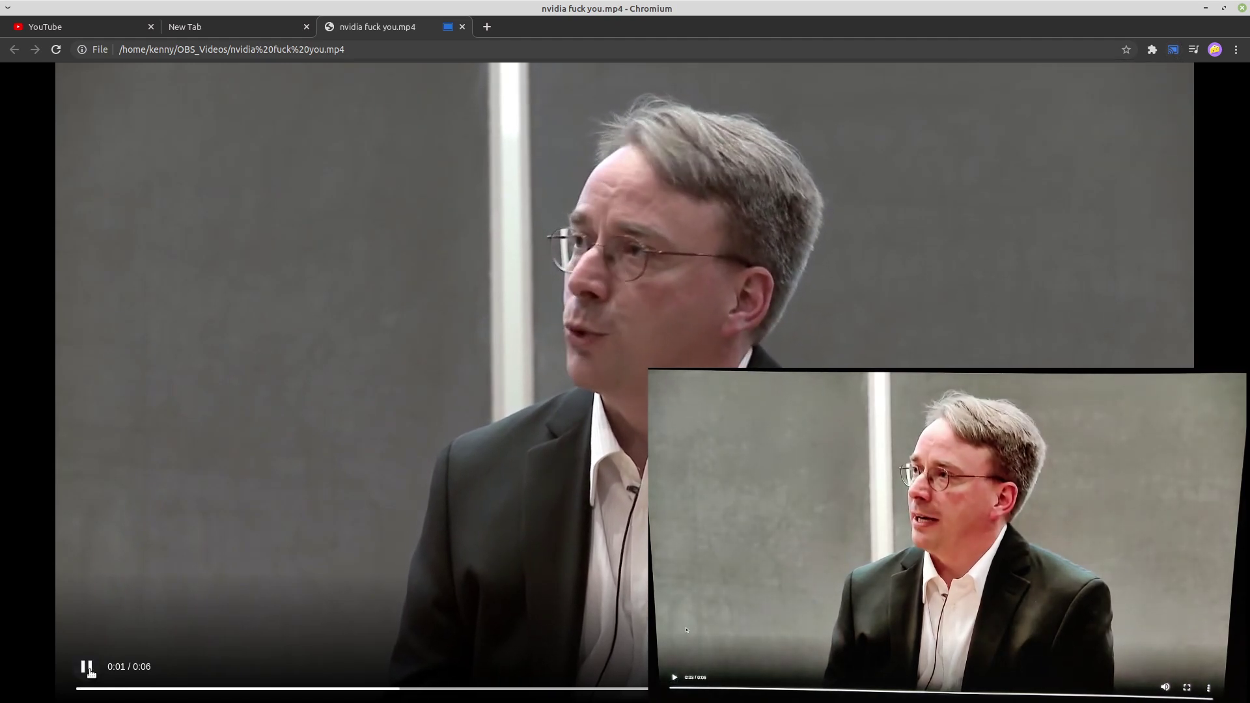
{"action": "left_click", "coordinate": [87, 668]}
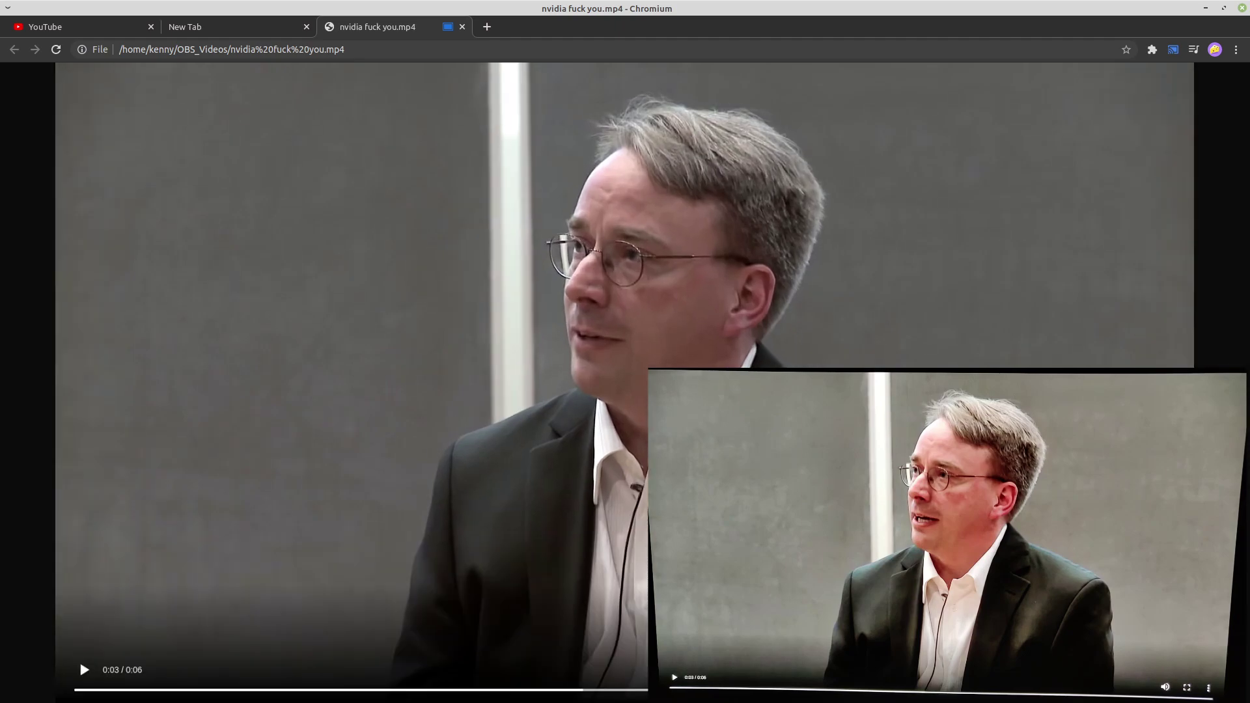
Step: Resume the cast local video from 0:03 so it advances to 0:04
{"action": "left_click", "coordinate": [85, 670]}
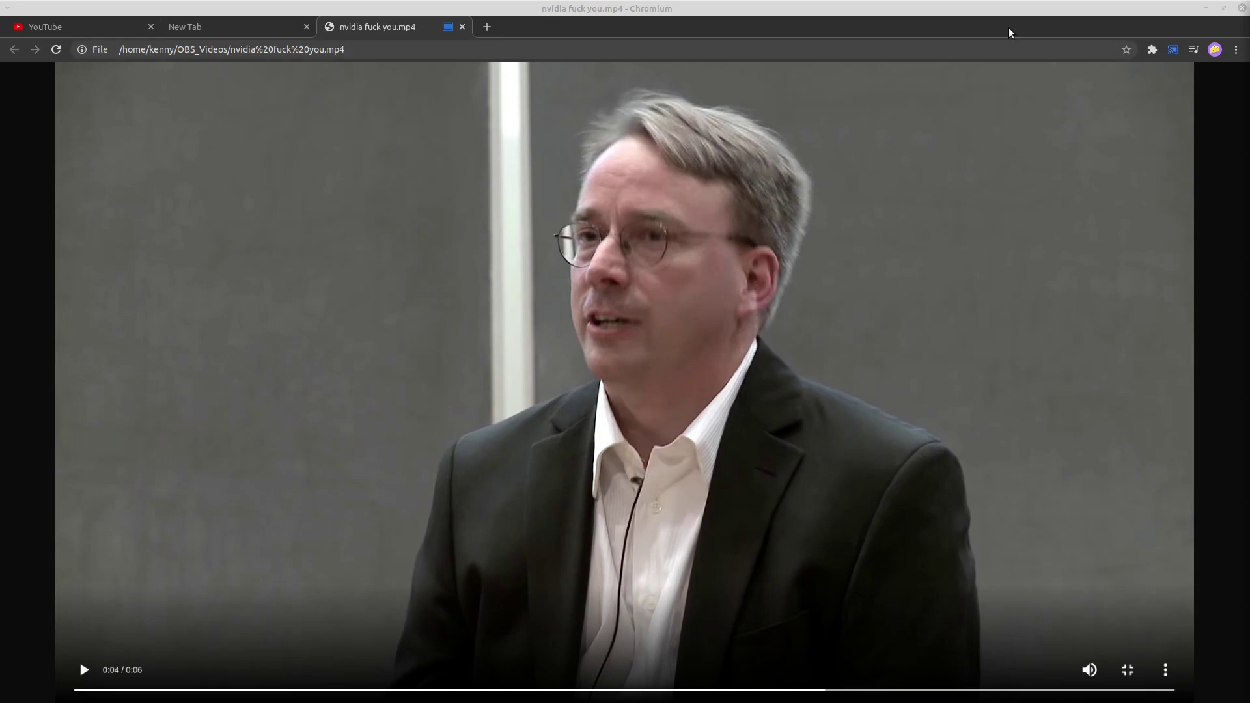
Step: Stop casting to the Sony TV and reopen the Cast dialog from the three-dot menu
{"action": "left_click", "coordinate": [1167, 52]}
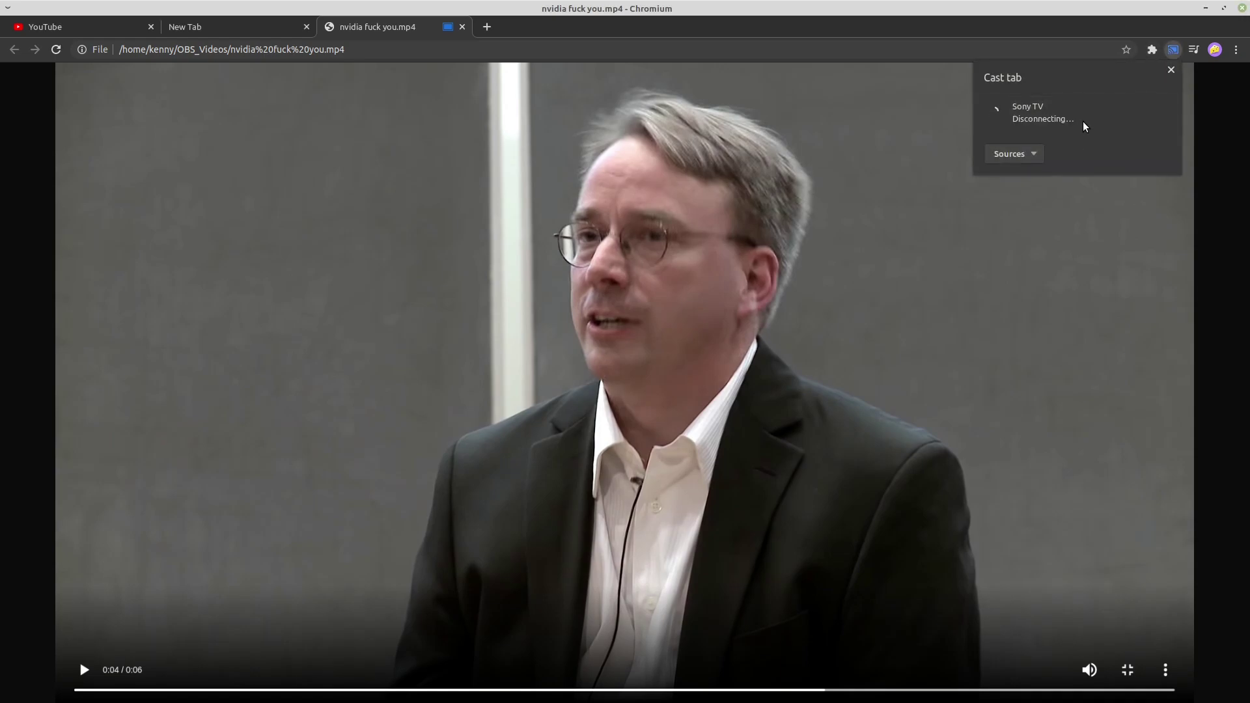
{"action": "key", "text": "Escape"}
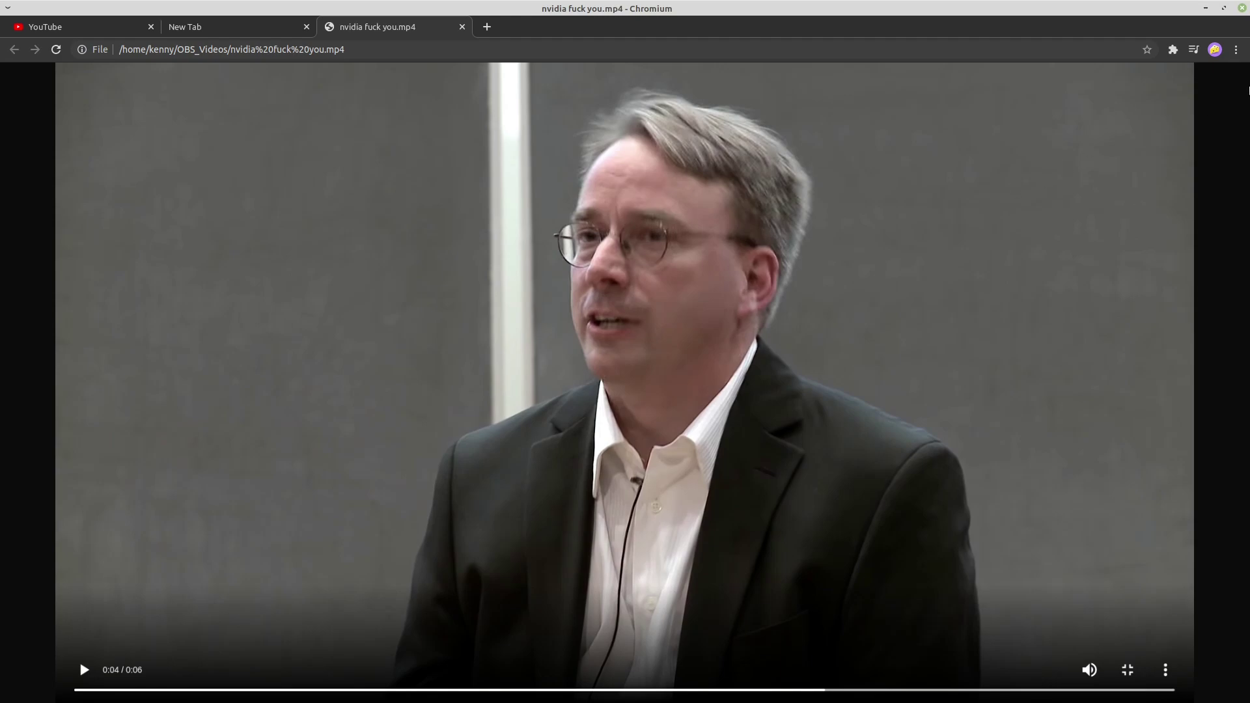
{"action": "left_click", "coordinate": [1235, 50]}
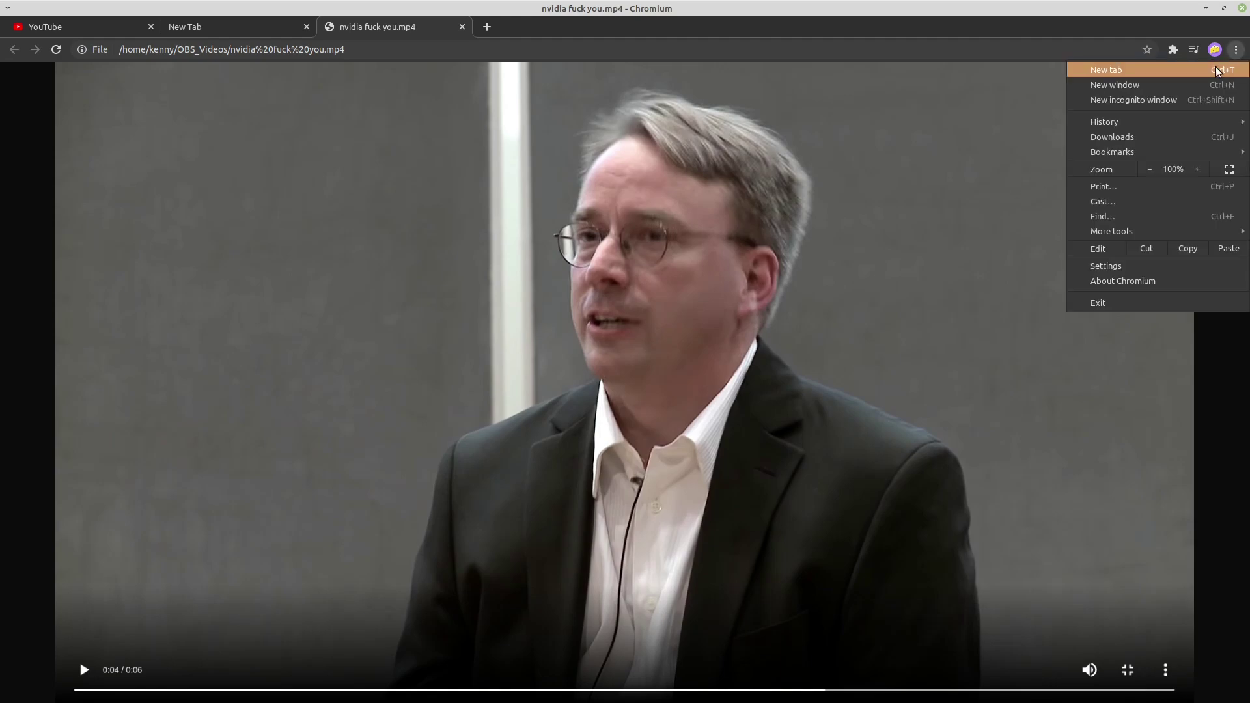
{"action": "left_click", "coordinate": [1153, 201]}
Step: Switch the cast source to desktop and share Screen 3 to the Sony TV
{"action": "left_click", "coordinate": [1032, 154]}
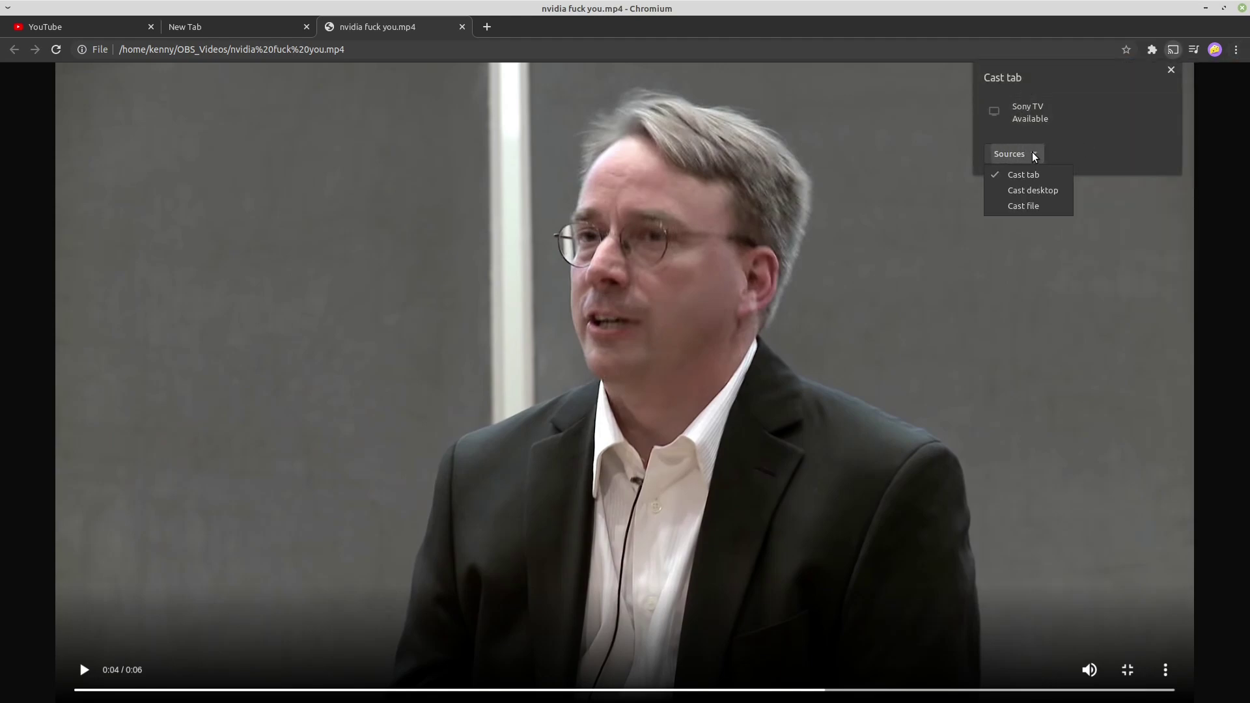
{"action": "left_click", "coordinate": [1021, 194]}
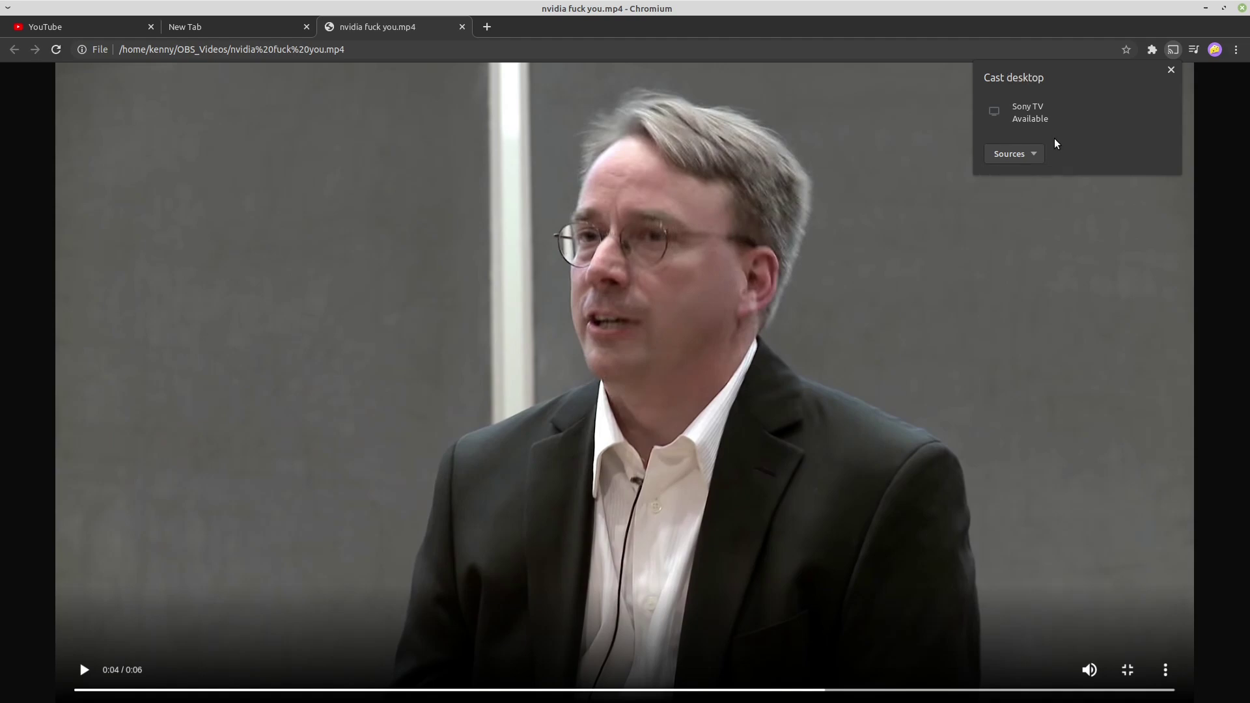
{"action": "left_click", "coordinate": [1026, 115]}
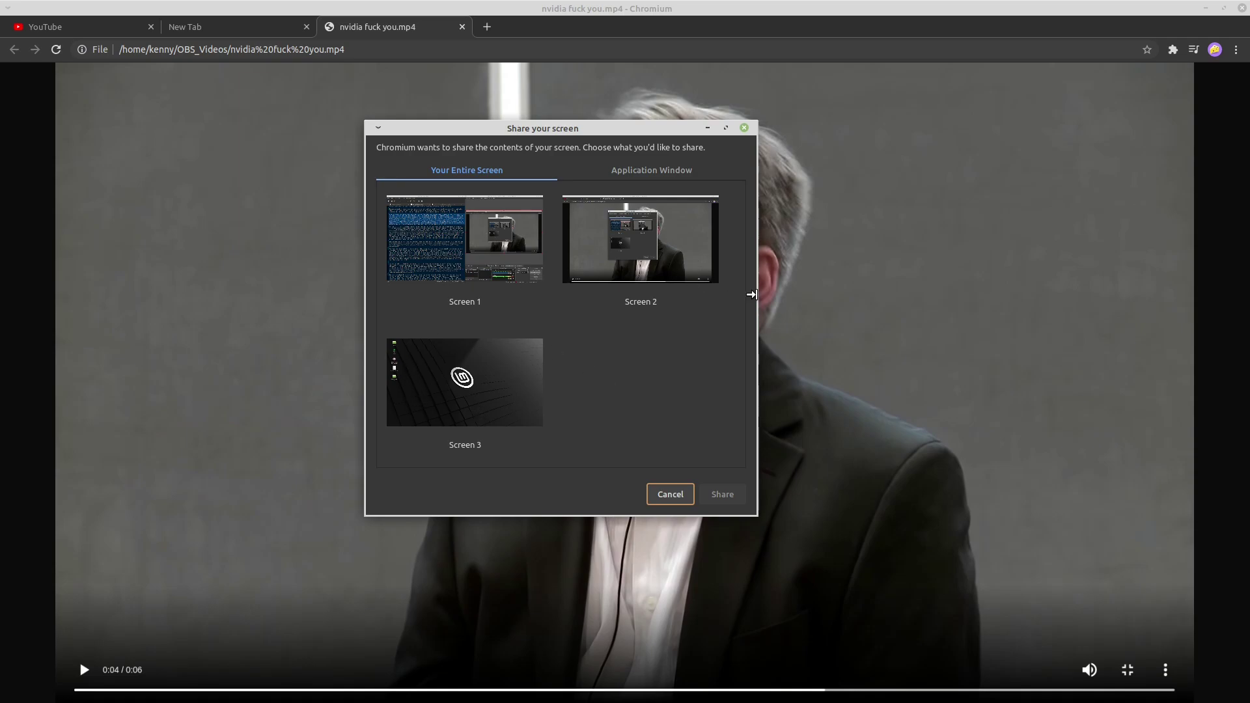
{"action": "left_click", "coordinate": [445, 398]}
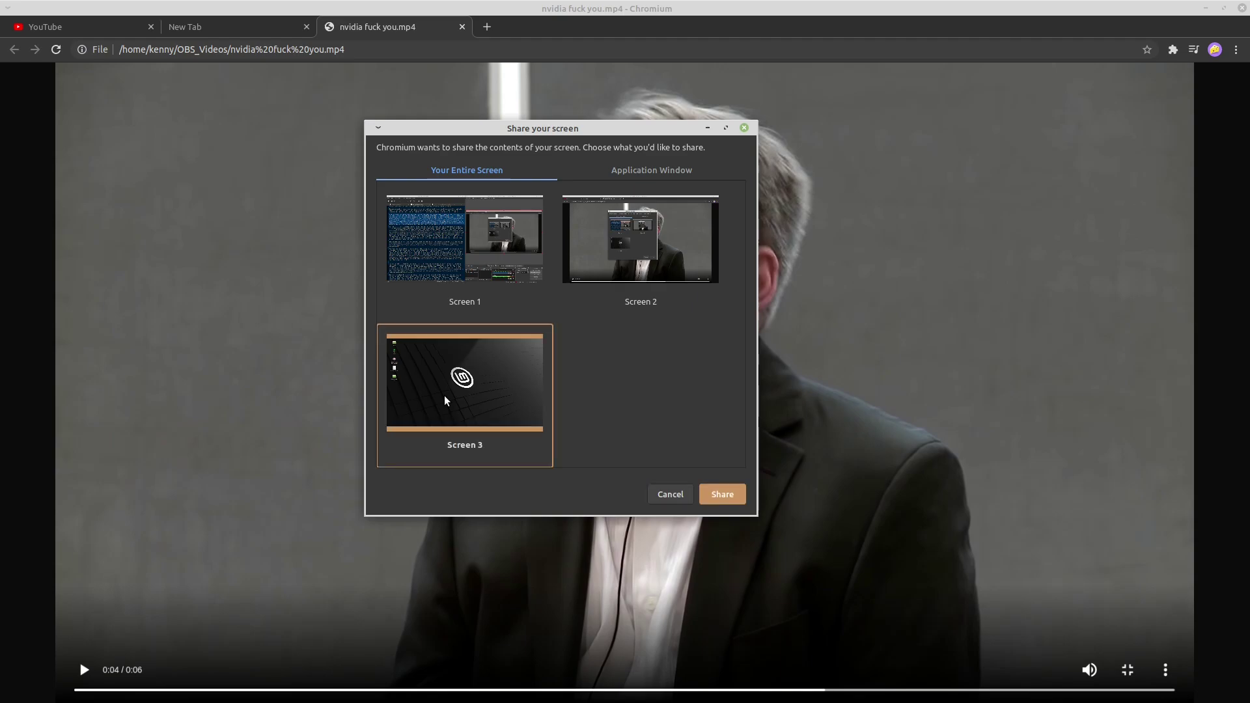
{"action": "left_click", "coordinate": [724, 497]}
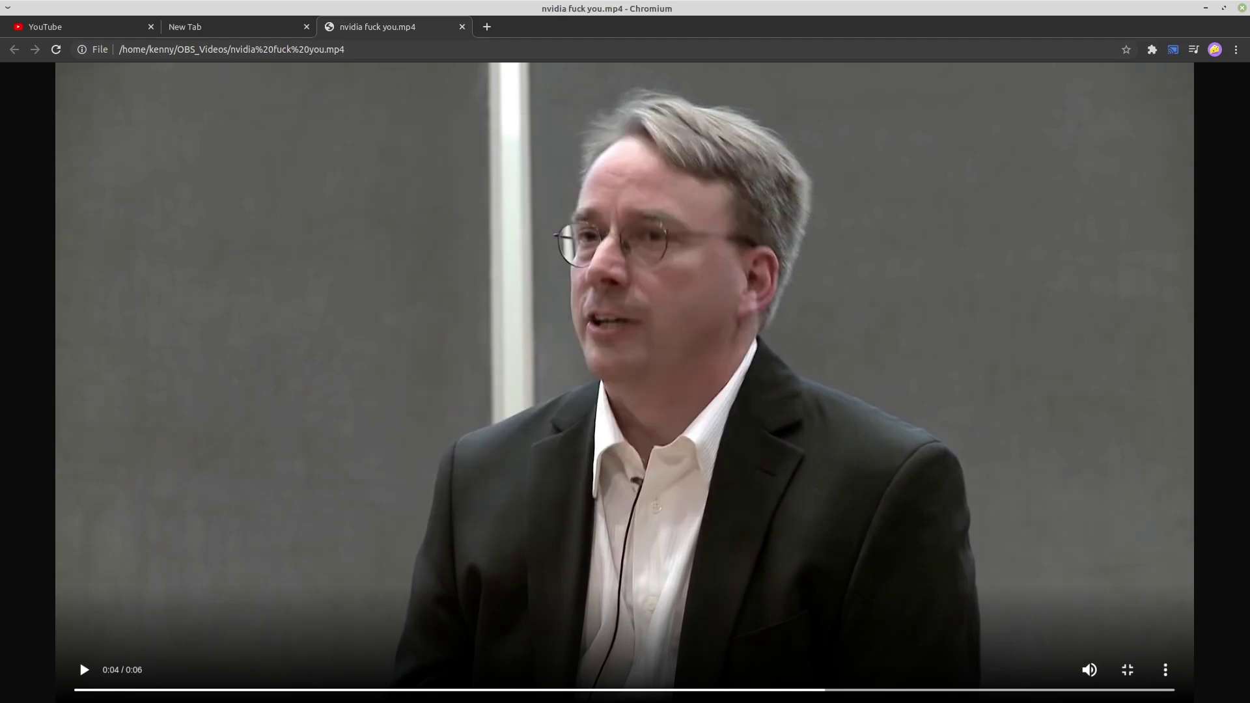
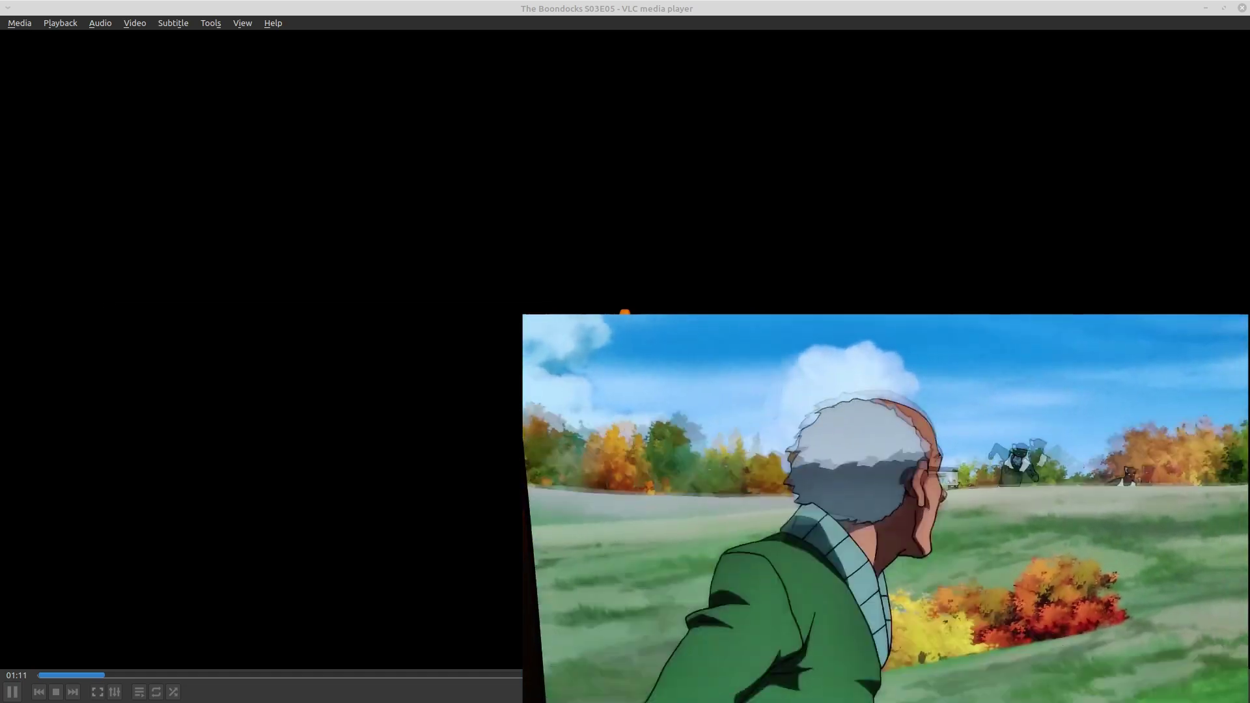
Step: Open The Boondocks S03E05 Stinkmeaner 3 episode in VLC from the maximized folder window
{"action": "key", "text": "alt+Tab"}
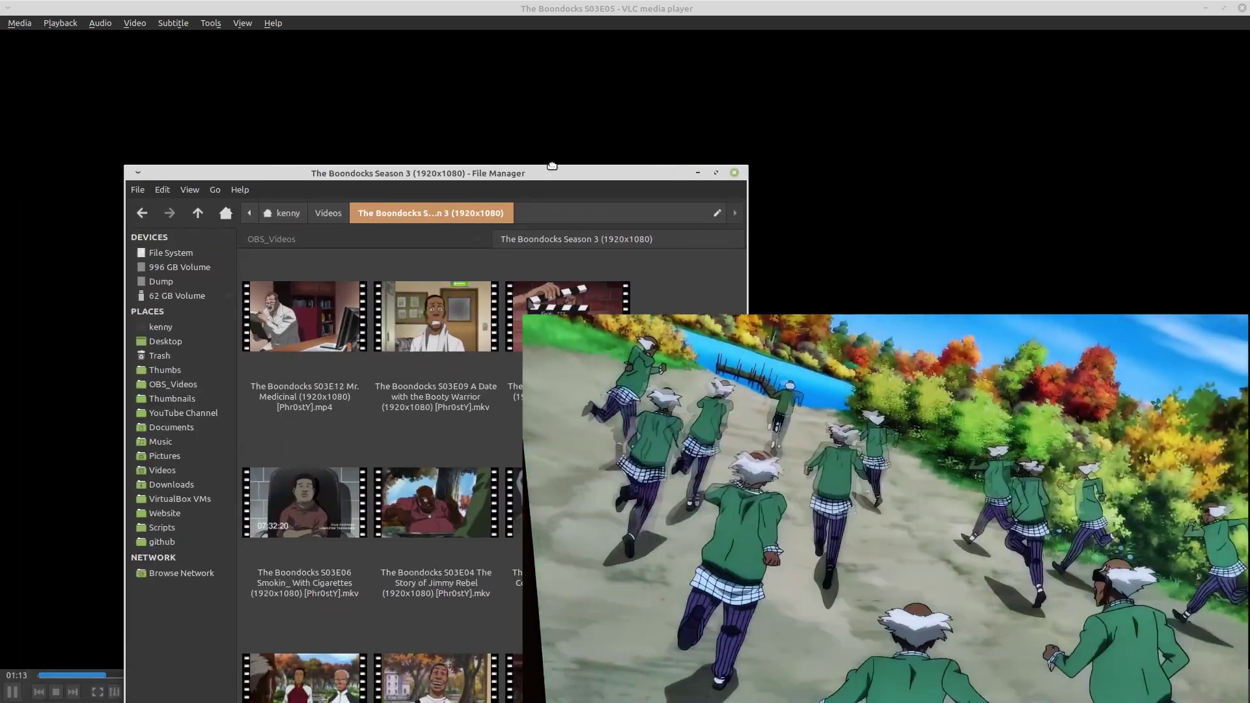
{"action": "double_click", "coordinate": [552, 165]}
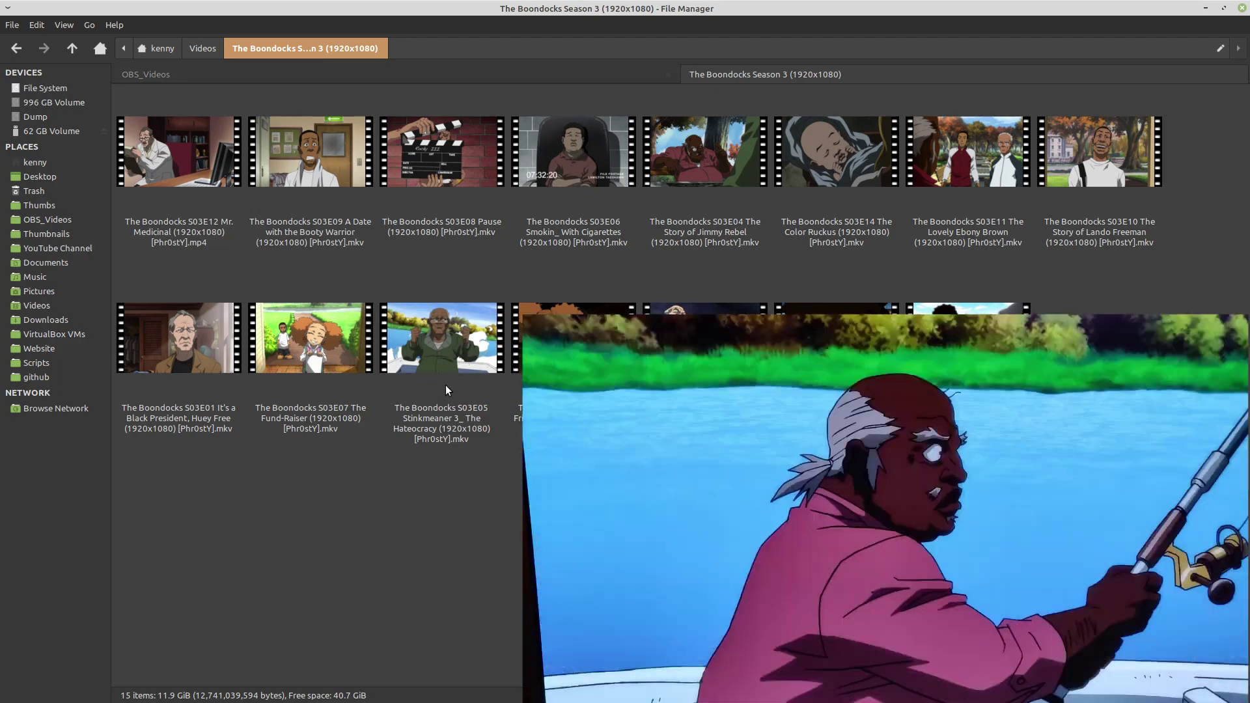
{"action": "left_click", "coordinate": [446, 394]}
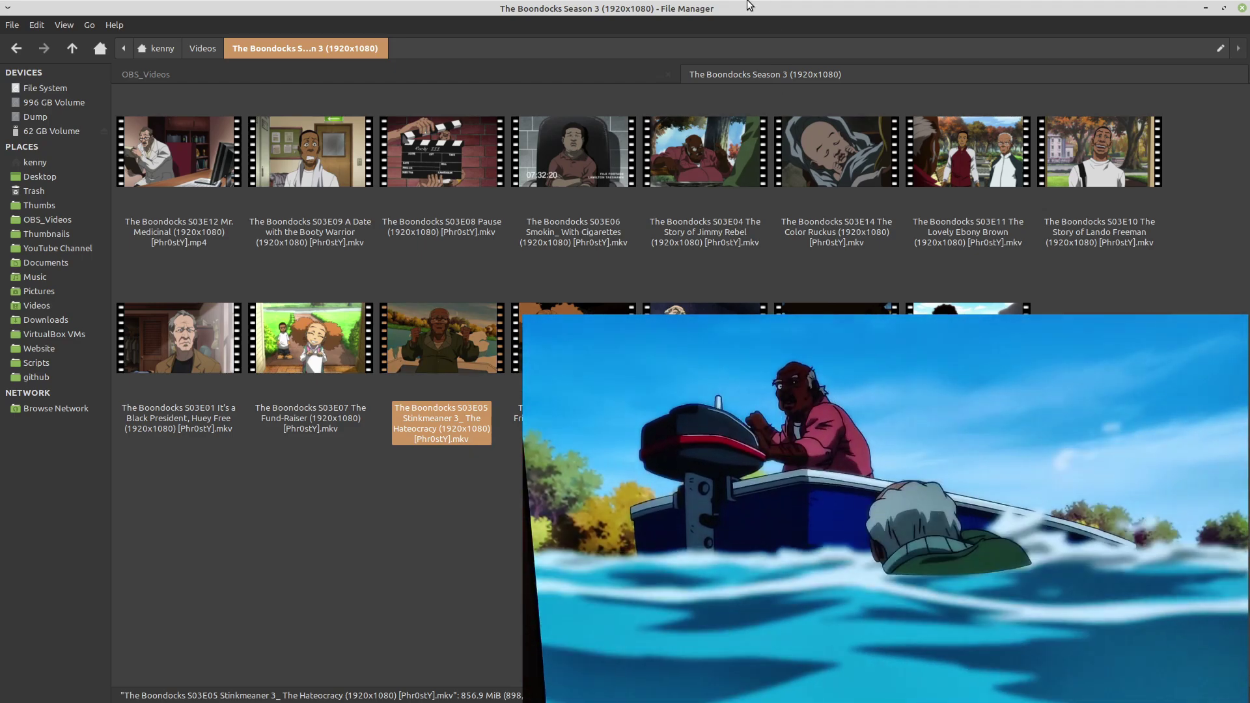
{"action": "key", "text": "Return"}
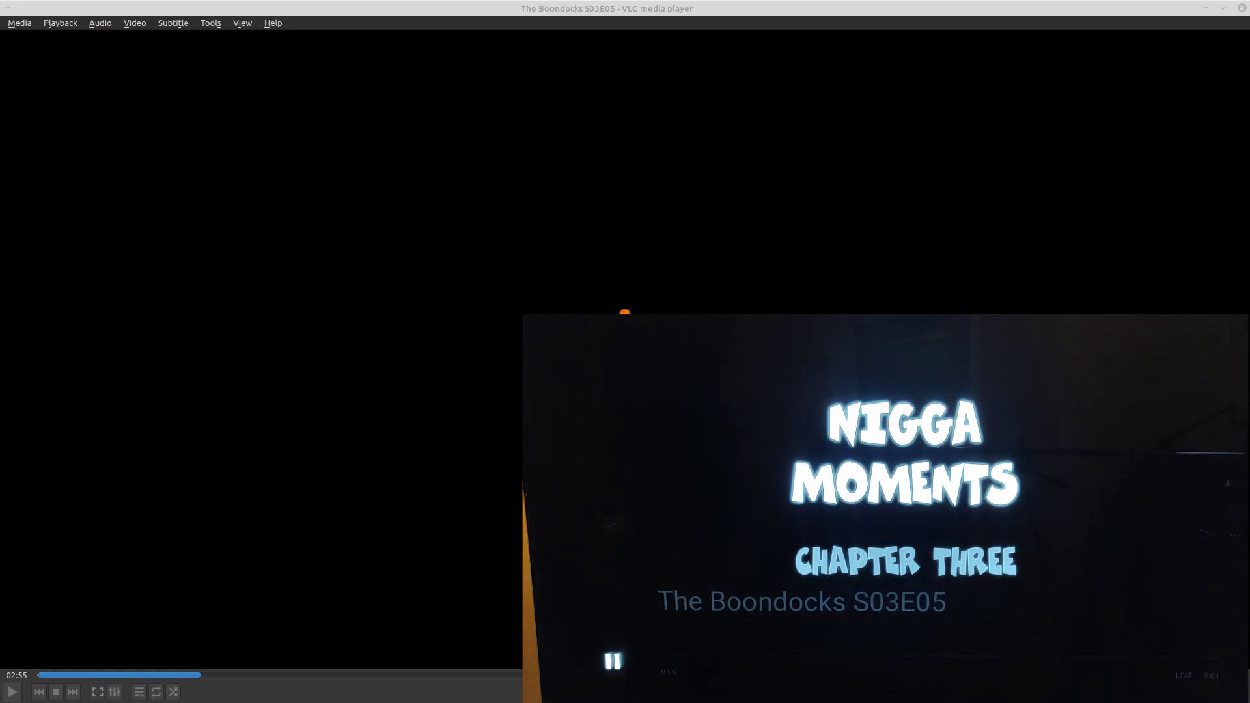
Step: Play, pause and resume S03E05, then jump ahead past 03:14 in the episode
{"action": "left_click", "coordinate": [12, 692]}
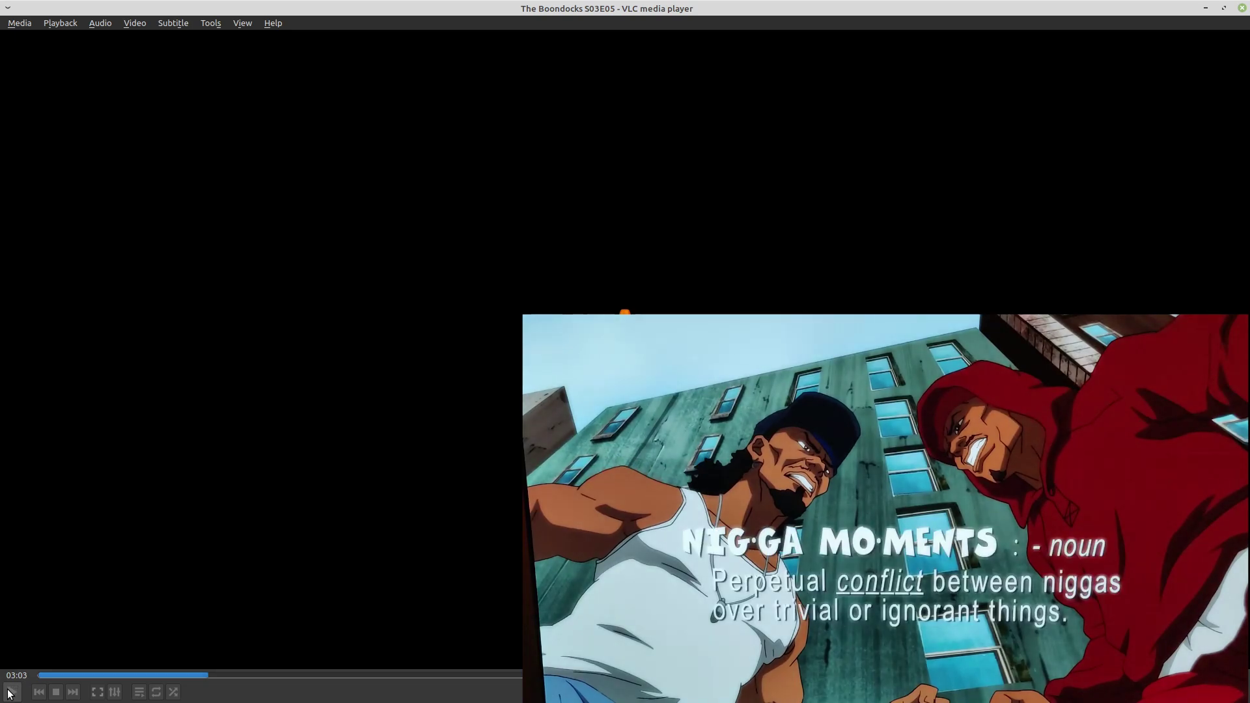
{"action": "left_click", "coordinate": [11, 692]}
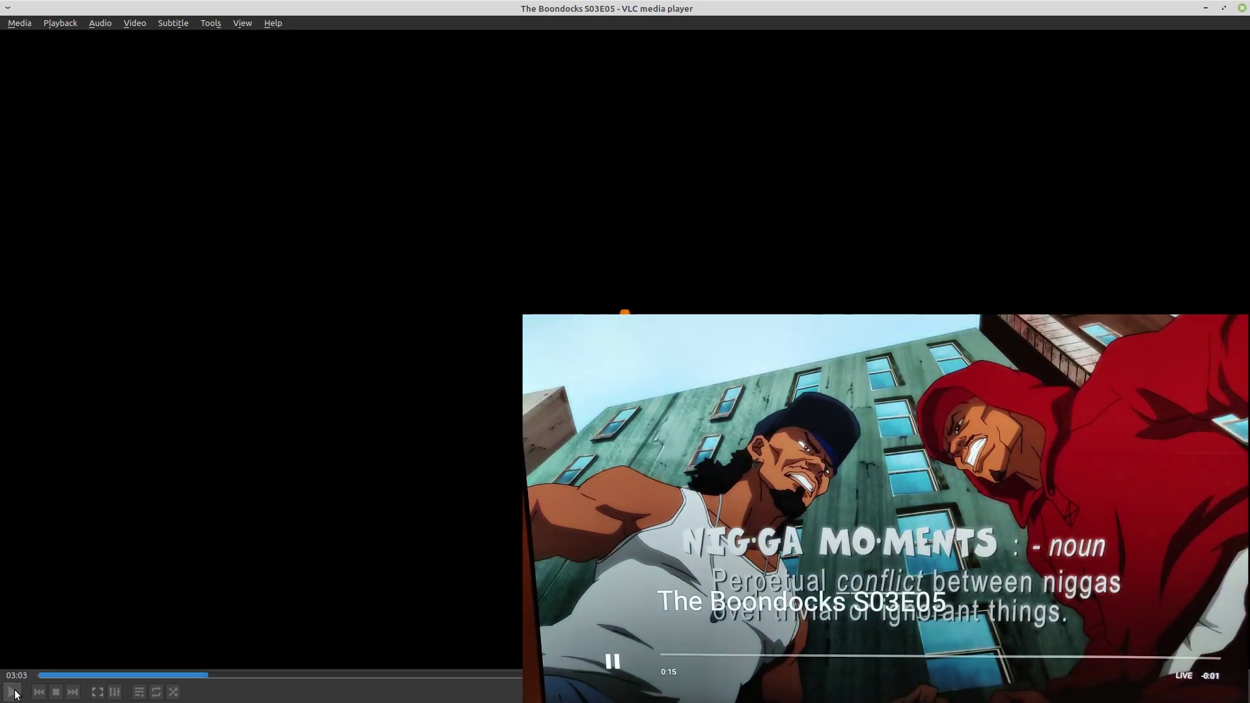
{"action": "left_click", "coordinate": [14, 694]}
{"action": "left_click", "coordinate": [217, 676]}
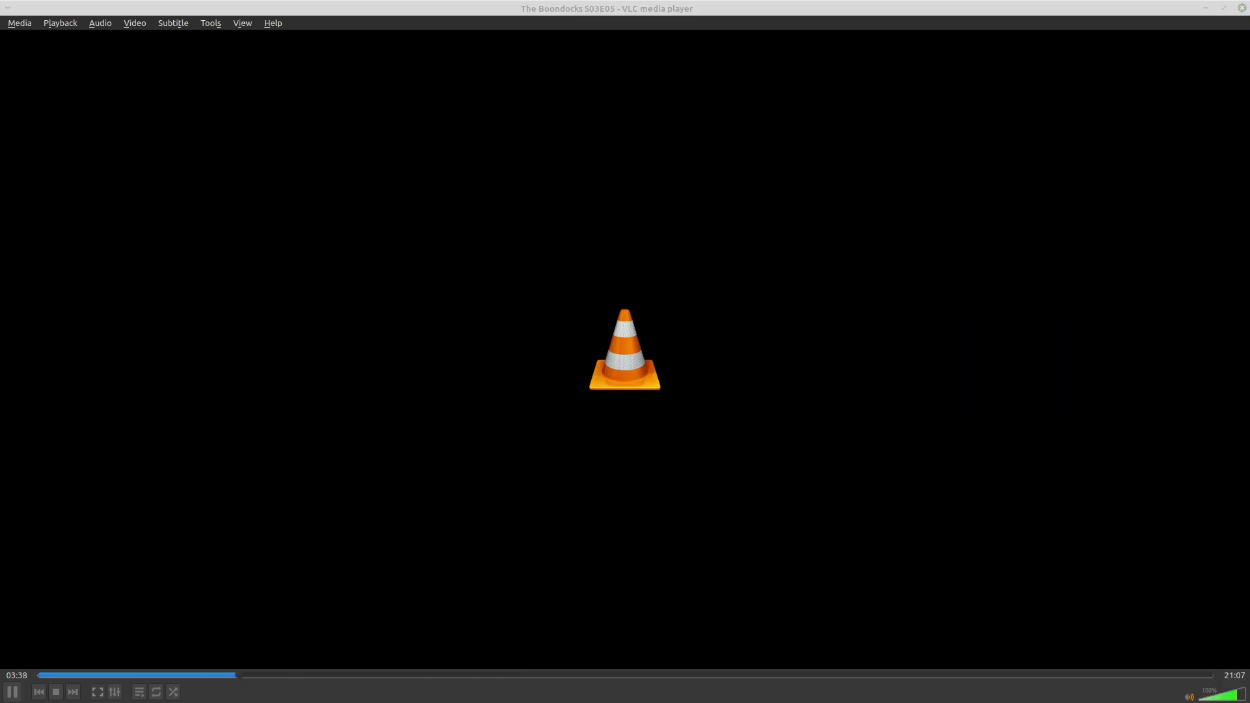
{"action": "key", "text": "alt+Tab"}
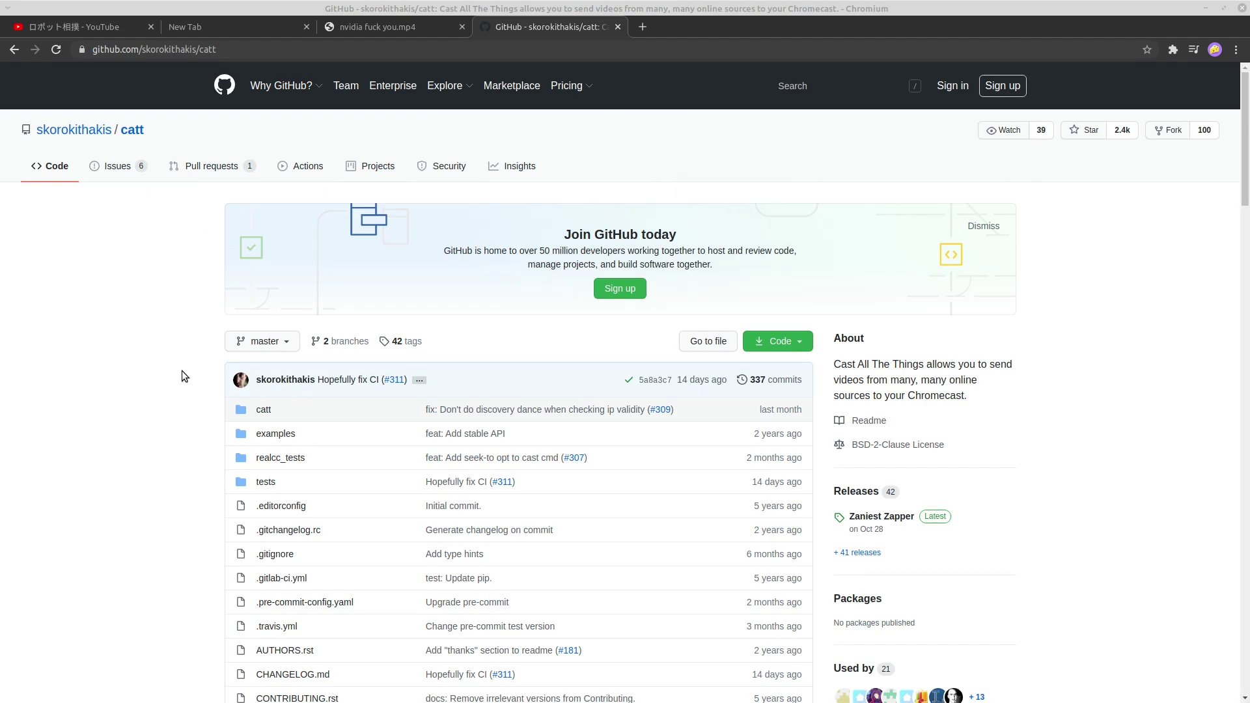
Step: Scroll the catt README and highlight the pip3 install catt command
{"action": "scroll", "coordinate": [182, 370], "scroll_direction": "down", "scroll_amount": 6}
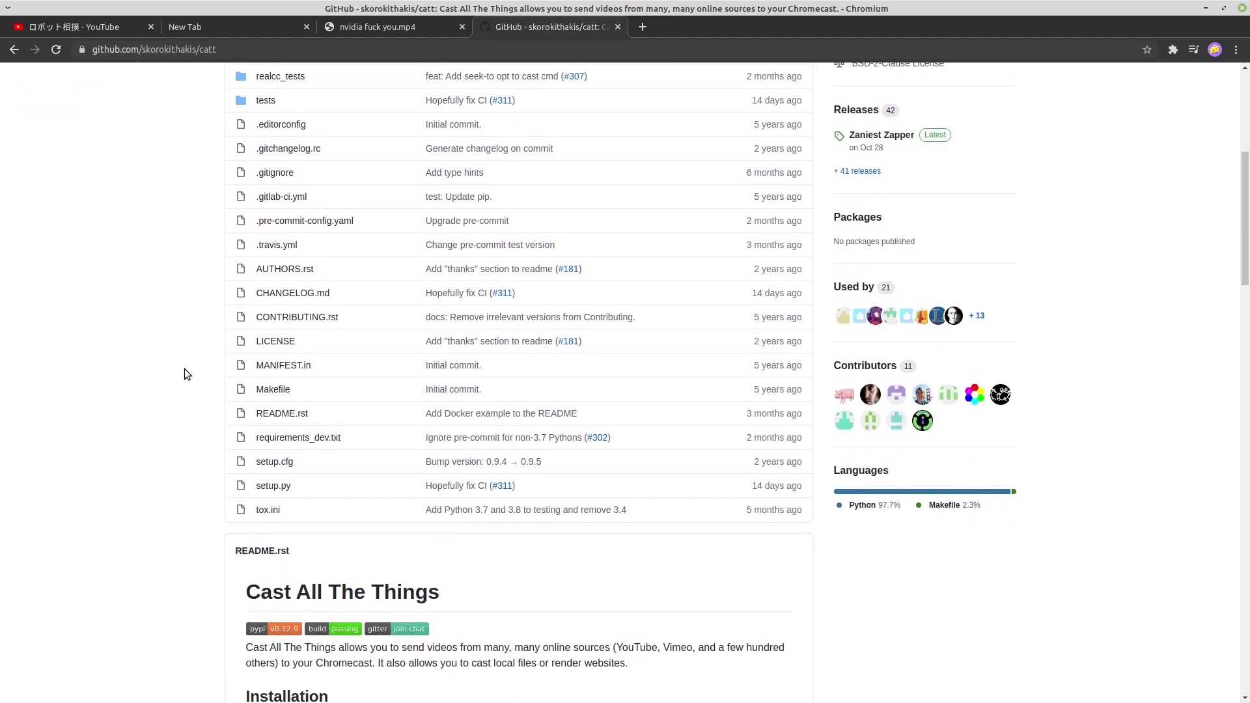
{"action": "scroll", "coordinate": [185, 369], "scroll_direction": "down", "scroll_amount": 6}
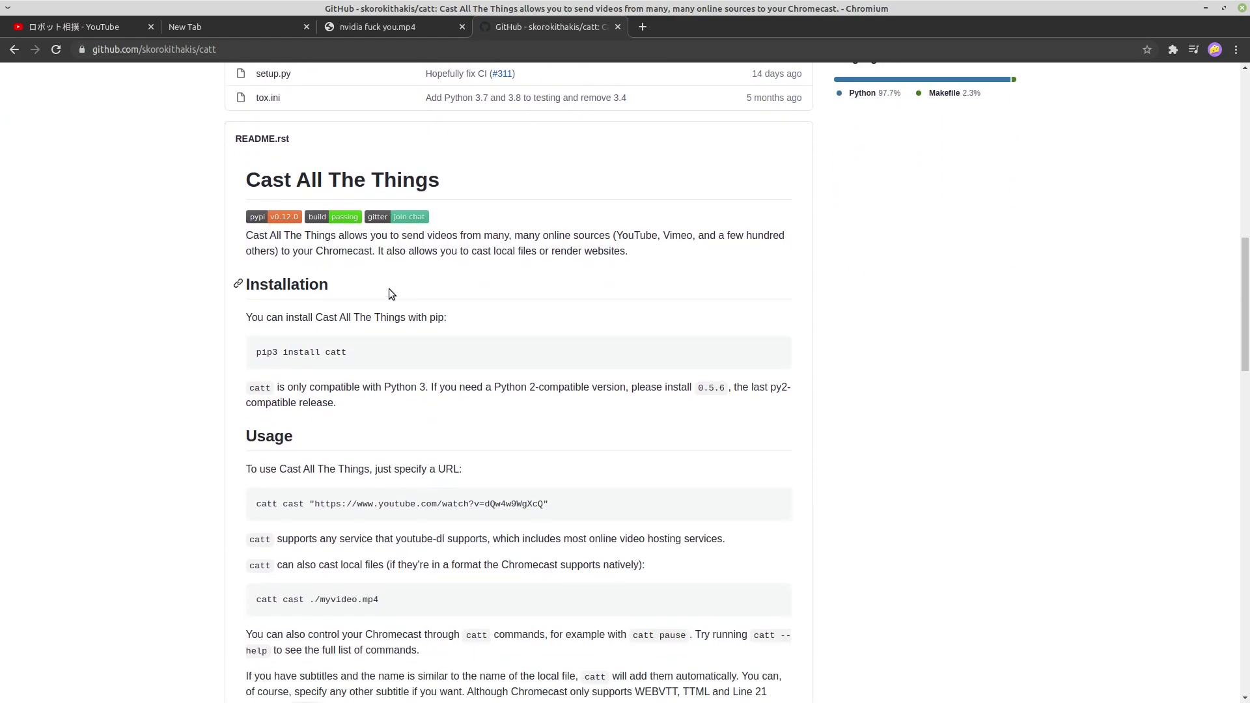
{"action": "left_click", "coordinate": [322, 51]}
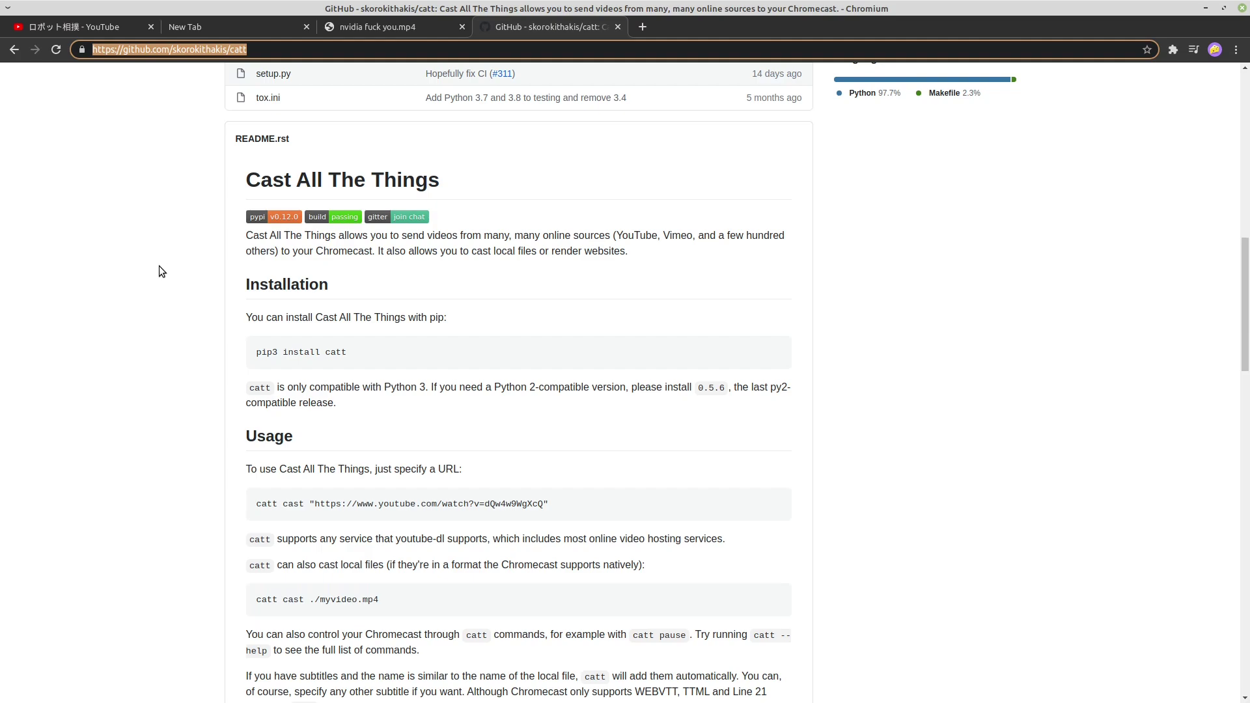
{"action": "left_click", "coordinate": [327, 345]}
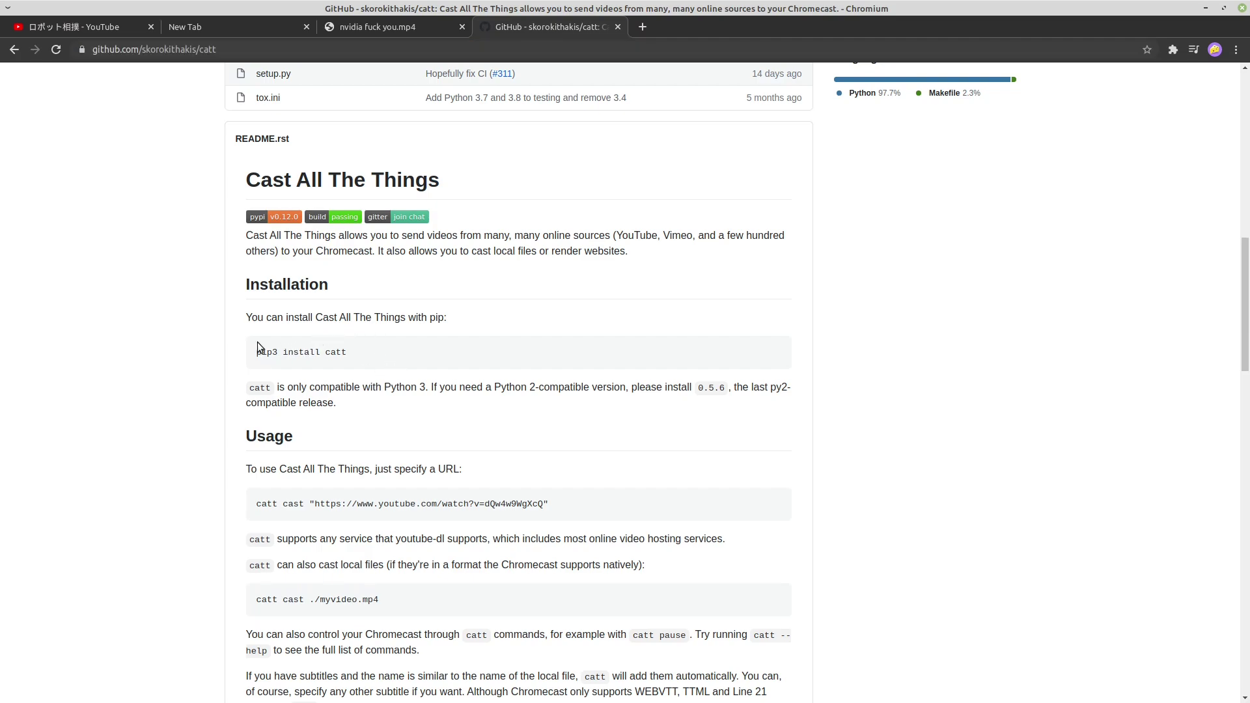
{"action": "left_click_drag", "start_coordinate": [254, 358], "coordinate": [388, 352]}
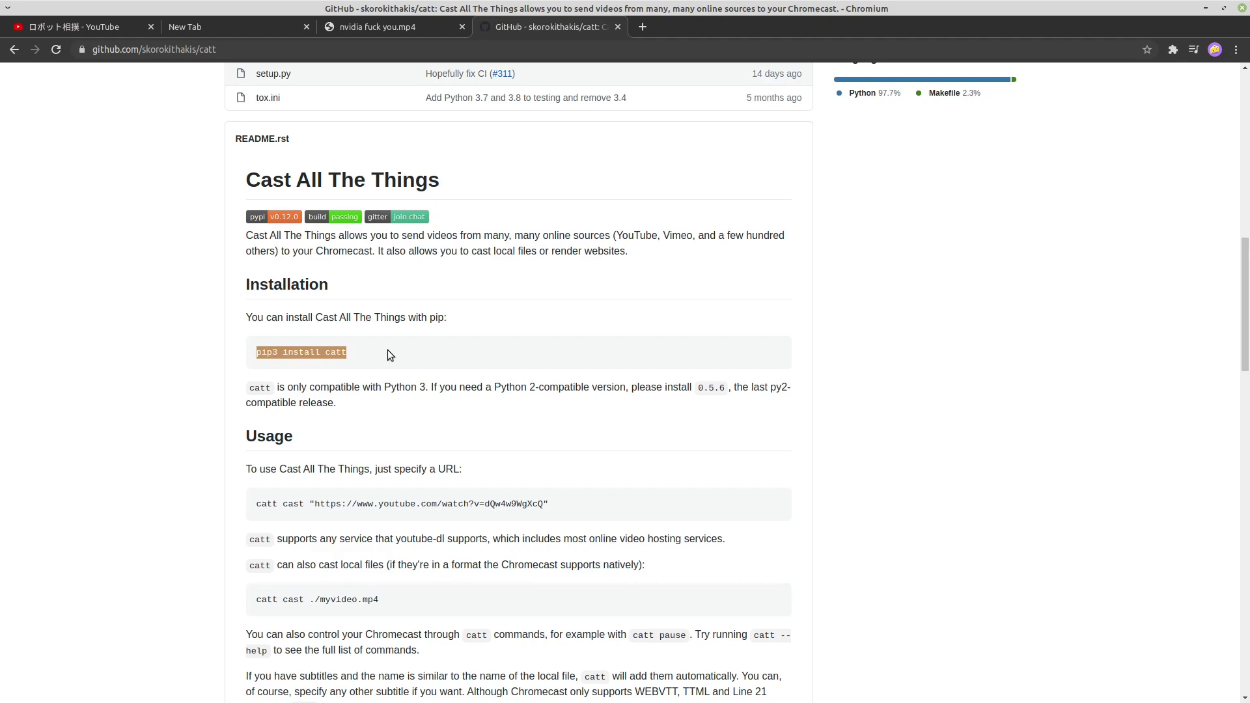
{"action": "left_click", "coordinate": [363, 353]}
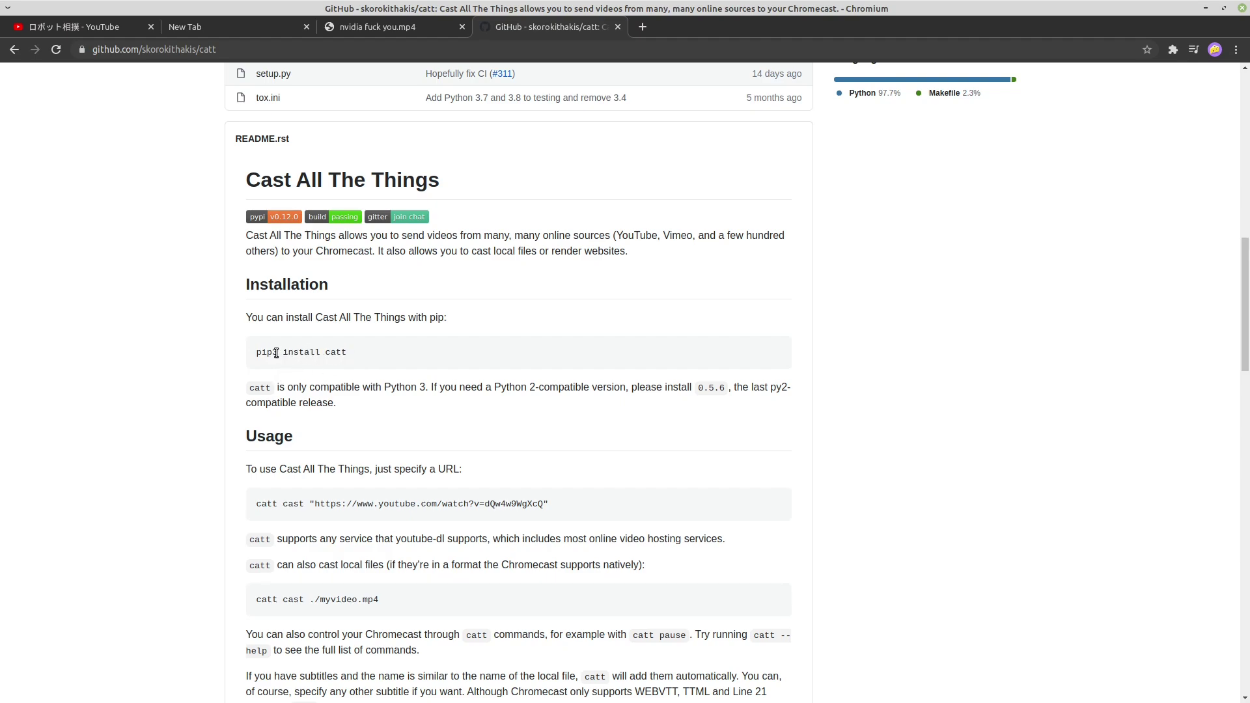
Step: Highlight the catt cast example line and its sample YouTube URL
{"action": "scroll", "coordinate": [404, 391], "scroll_direction": "down", "scroll_amount": 2}
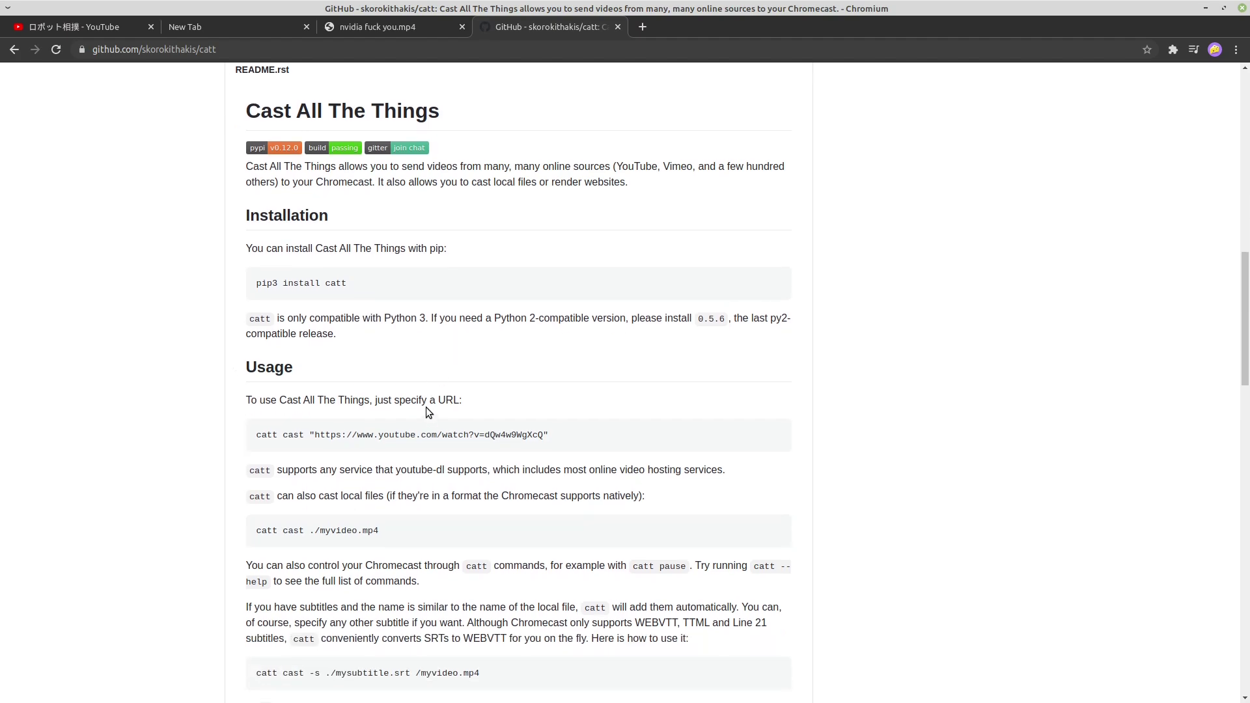
{"action": "left_click_drag", "start_coordinate": [256, 441], "coordinate": [279, 440]}
{"action": "left_click", "coordinate": [260, 438]}
{"action": "triple_click", "coordinate": [280, 440]}
{"action": "left_click", "coordinate": [312, 437]}
{"action": "left_click_drag", "start_coordinate": [315, 436], "coordinate": [533, 434]}
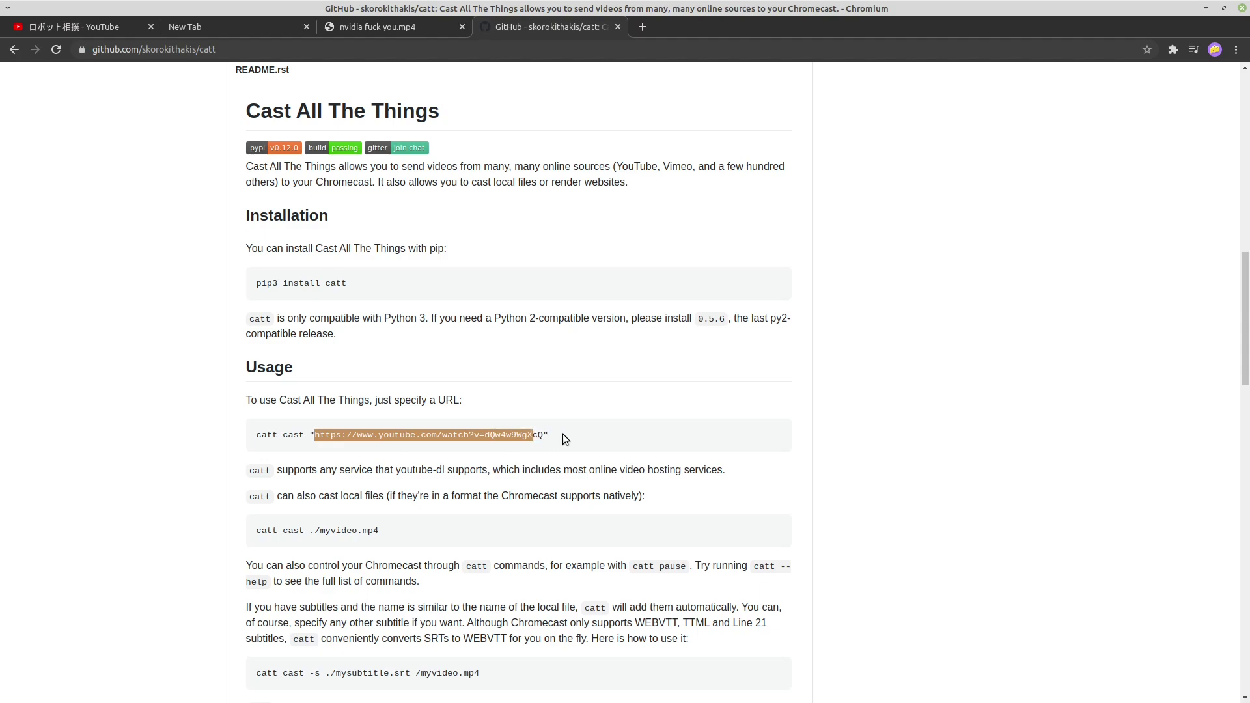
{"action": "left_click", "coordinate": [563, 434]}
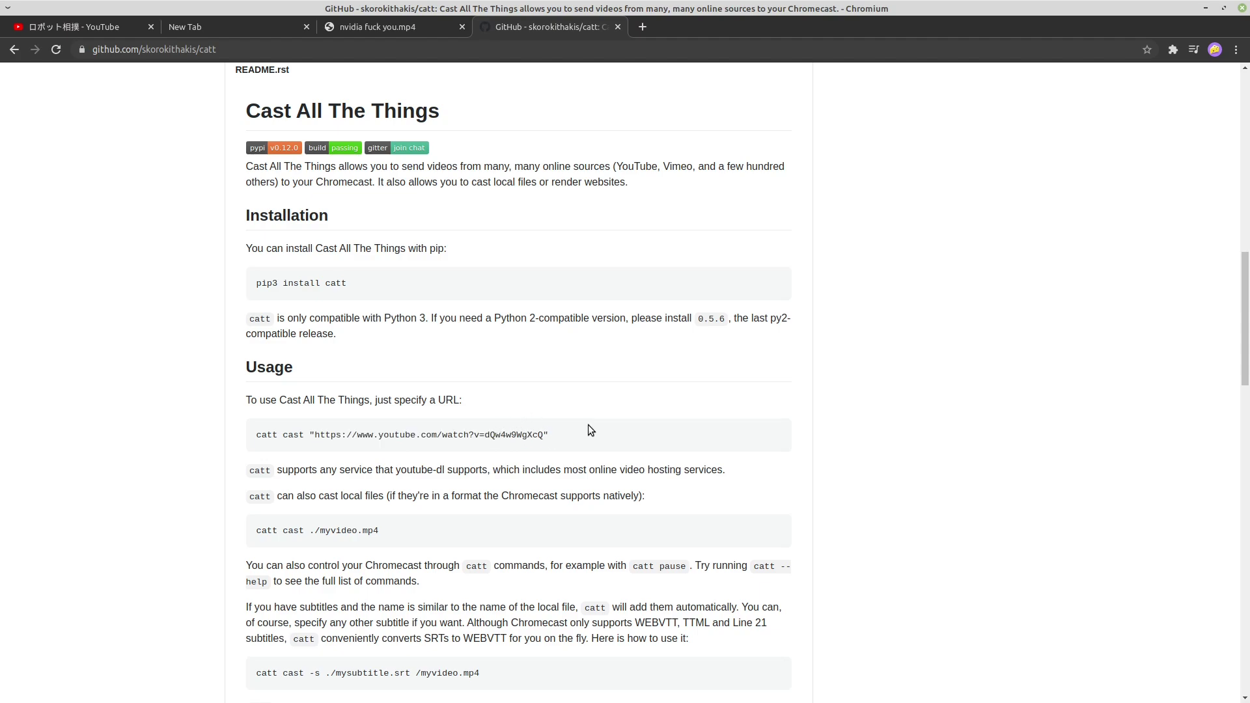
Step: Select the robot-sumo YouTube video's address and open a terminal in catt-master
{"action": "left_click", "coordinate": [108, 23]}
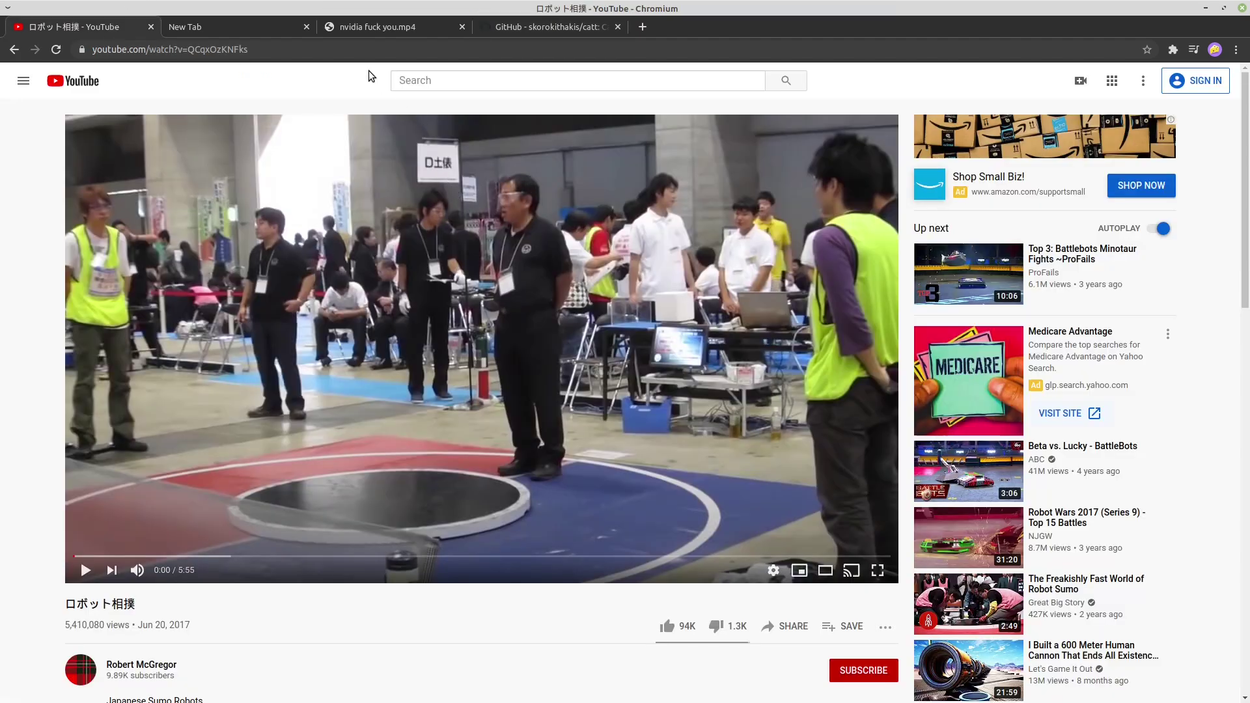
{"action": "left_click", "coordinate": [387, 52]}
{"action": "key", "text": "ctrl+c"}
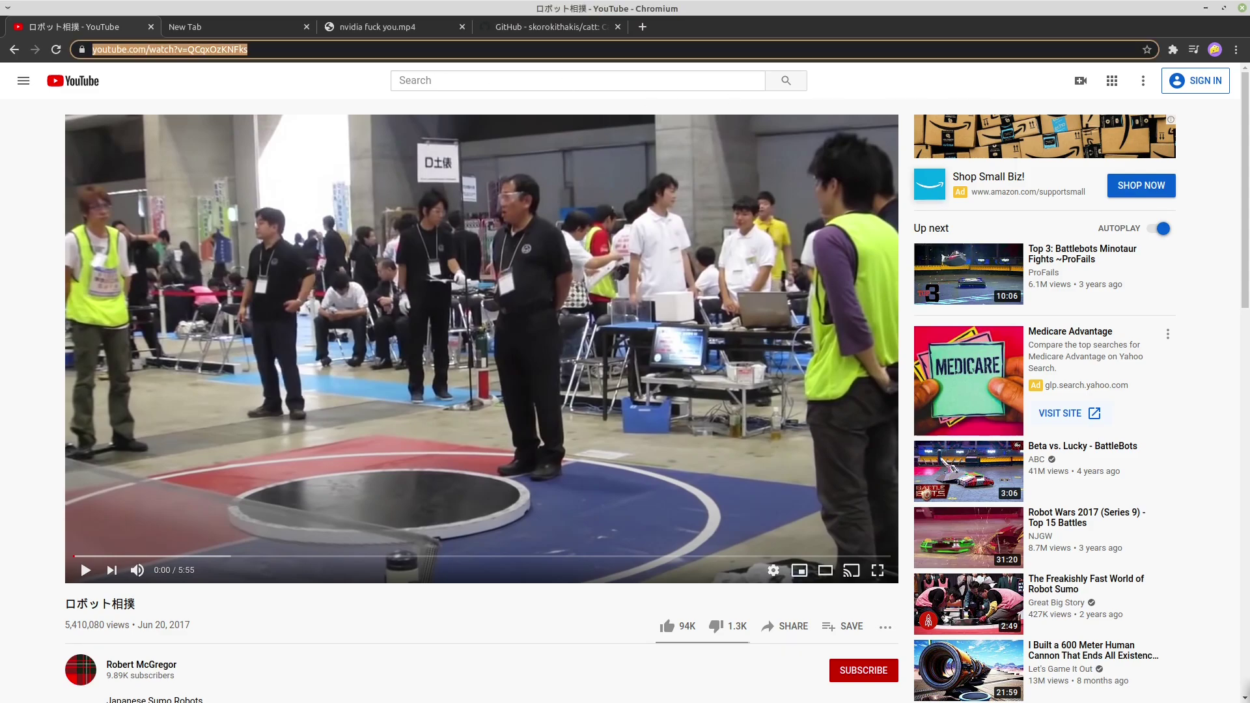
{"action": "key", "text": "ctrl+alt+t"}
Step: Run catt cast with the pasted robot-sumo video URL in quotes, using enlarged terminal text
{"action": "left_click", "coordinate": [592, 162]}
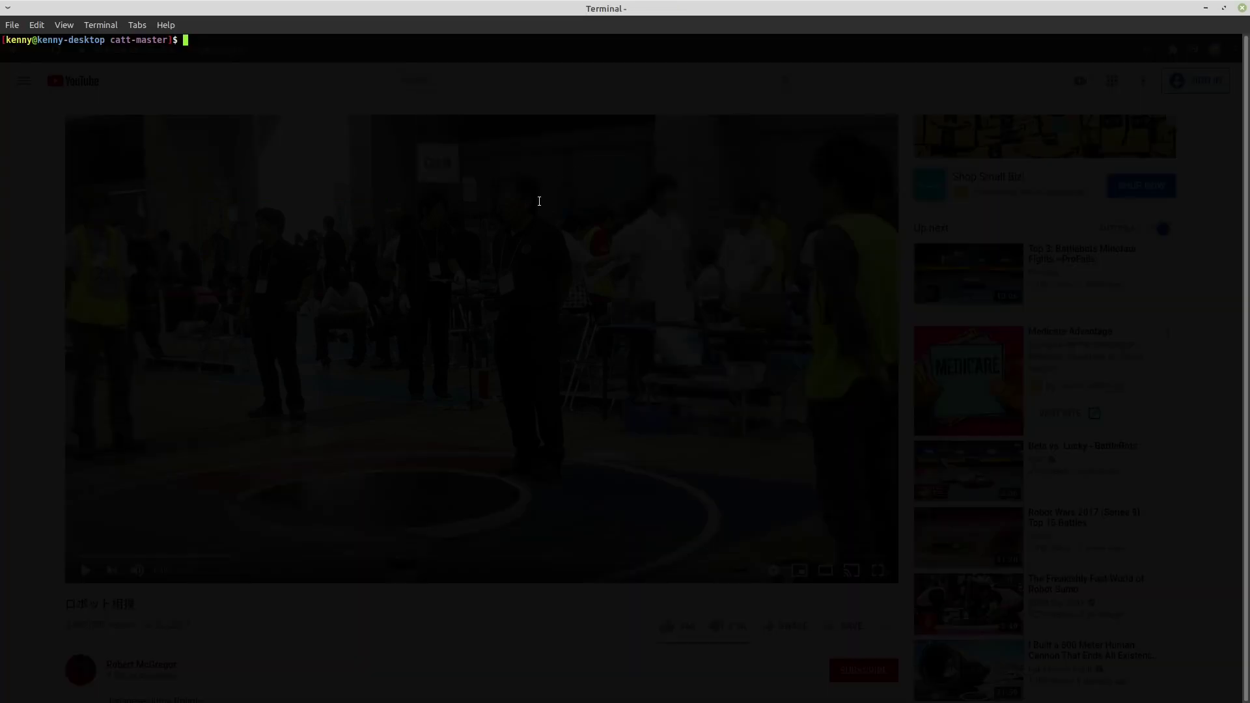
{"action": "key", "text": "ctrl+plus"}
{"action": "key", "text": "ctrl+plus"}
{"action": "key", "text": "ctrl+plus"}
{"action": "key", "text": "ctrl+plus"}
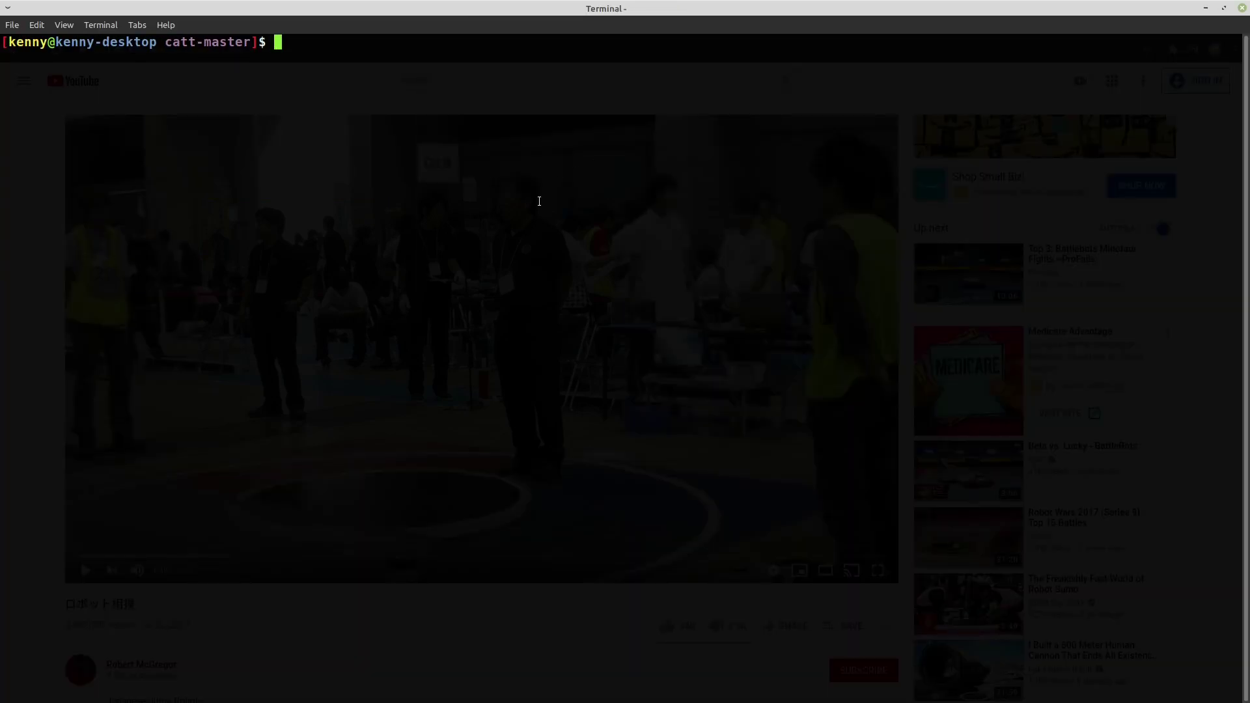
{"action": "type", "text": "catt"}
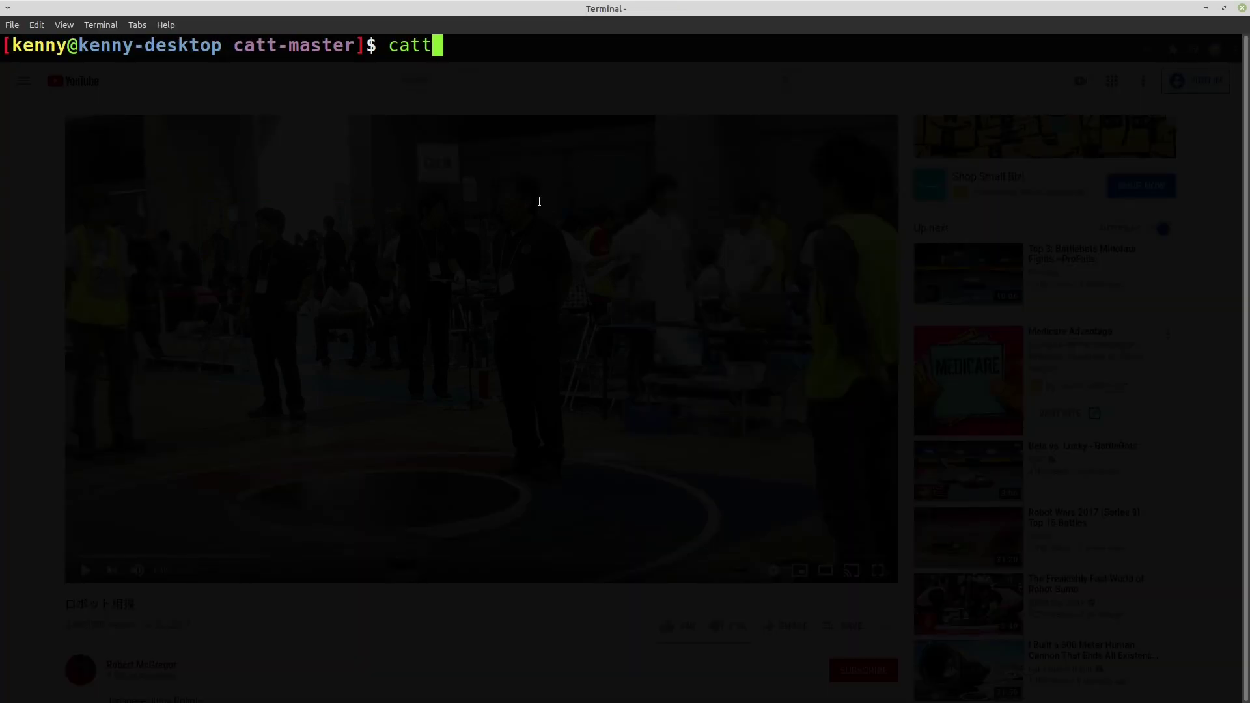
{"action": "type", "text": " cast \""}
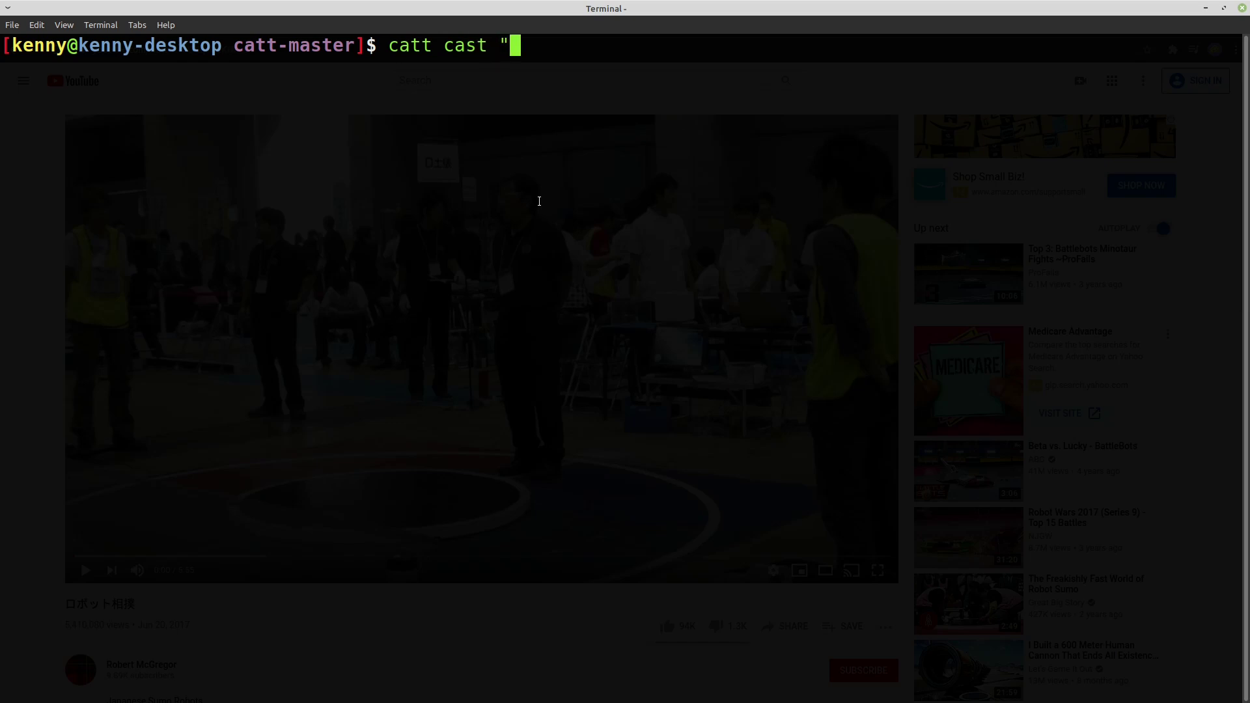
{"action": "key", "text": "ctrl+shift+v"}
{"action": "type", "text": "\""}
{"action": "key", "text": "Return"}
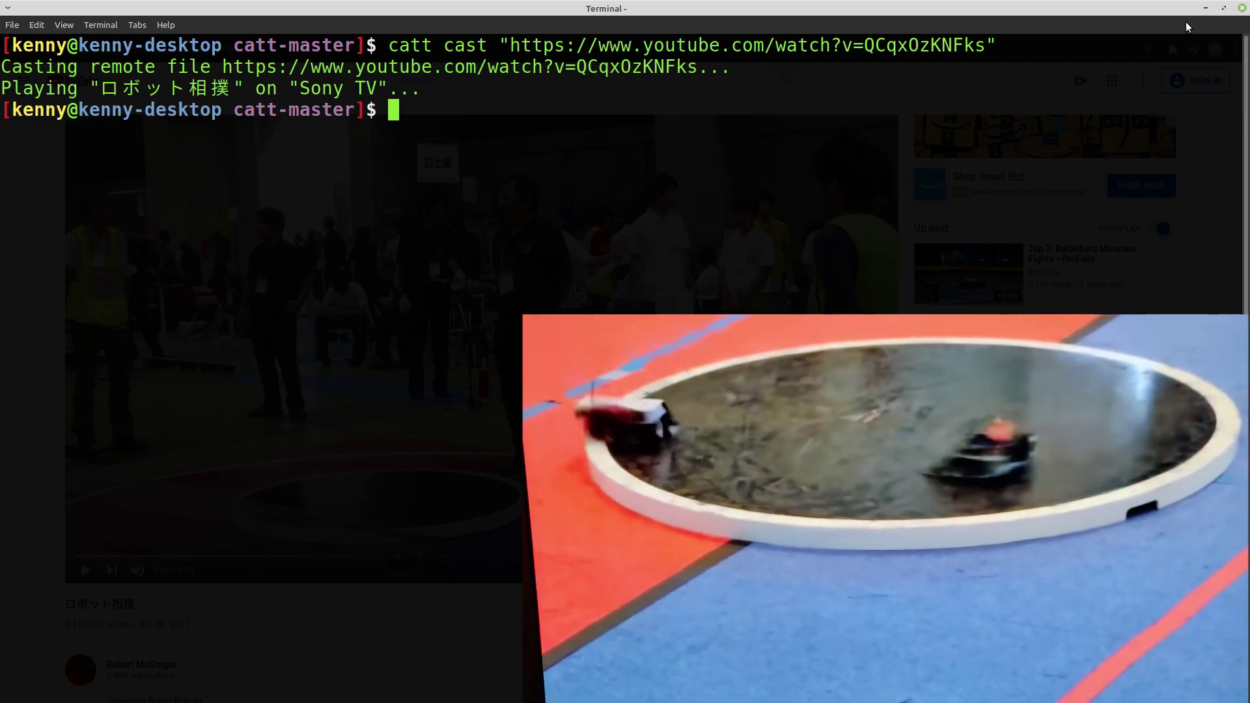
Step: Minimize the terminal and scroll the catt GitHub README down to Contributing
{"action": "left_click", "coordinate": [1205, 8]}
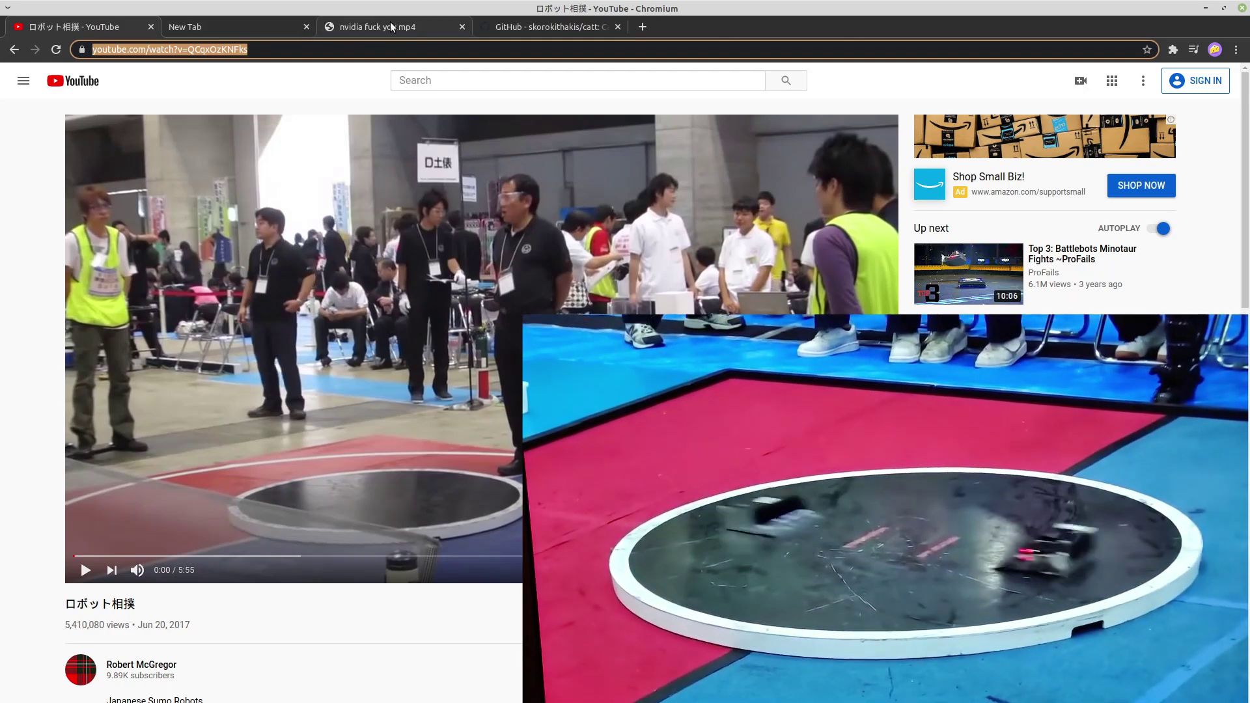
{"action": "left_click", "coordinate": [511, 27]}
{"action": "scroll", "coordinate": [507, 384], "scroll_direction": "down", "scroll_amount": 15}
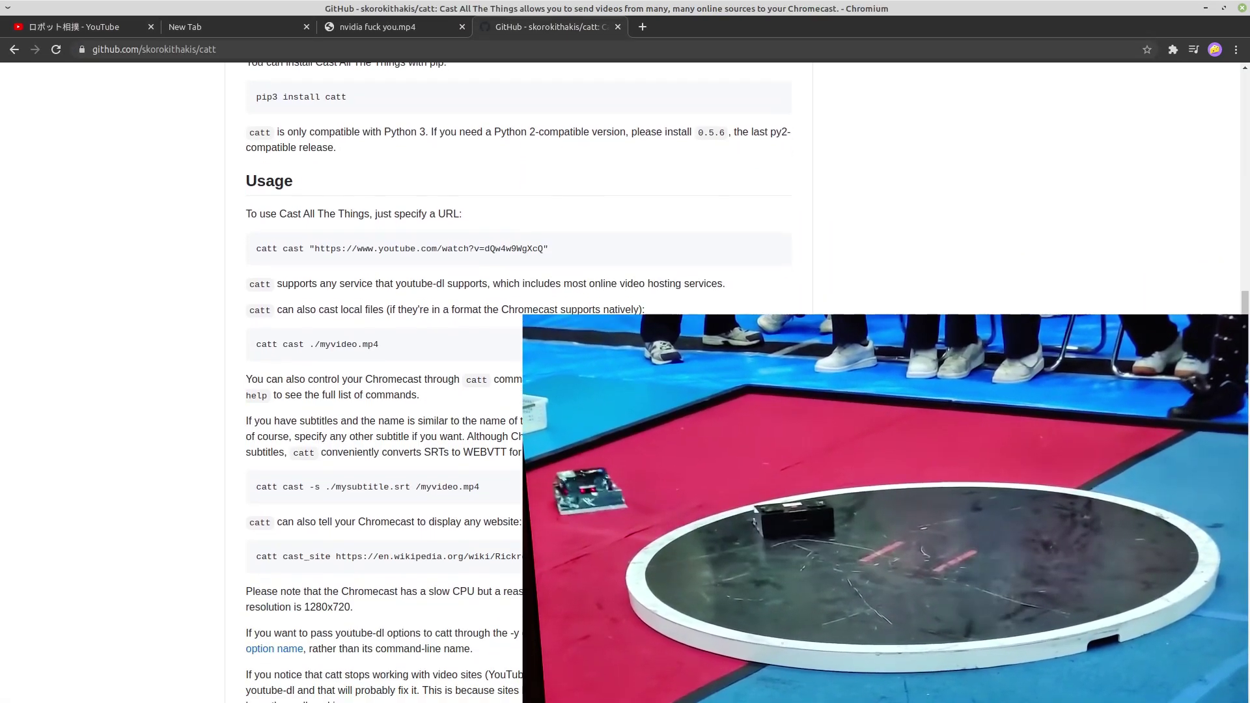
{"action": "scroll", "coordinate": [393, 365], "scroll_direction": "down", "scroll_amount": 9}
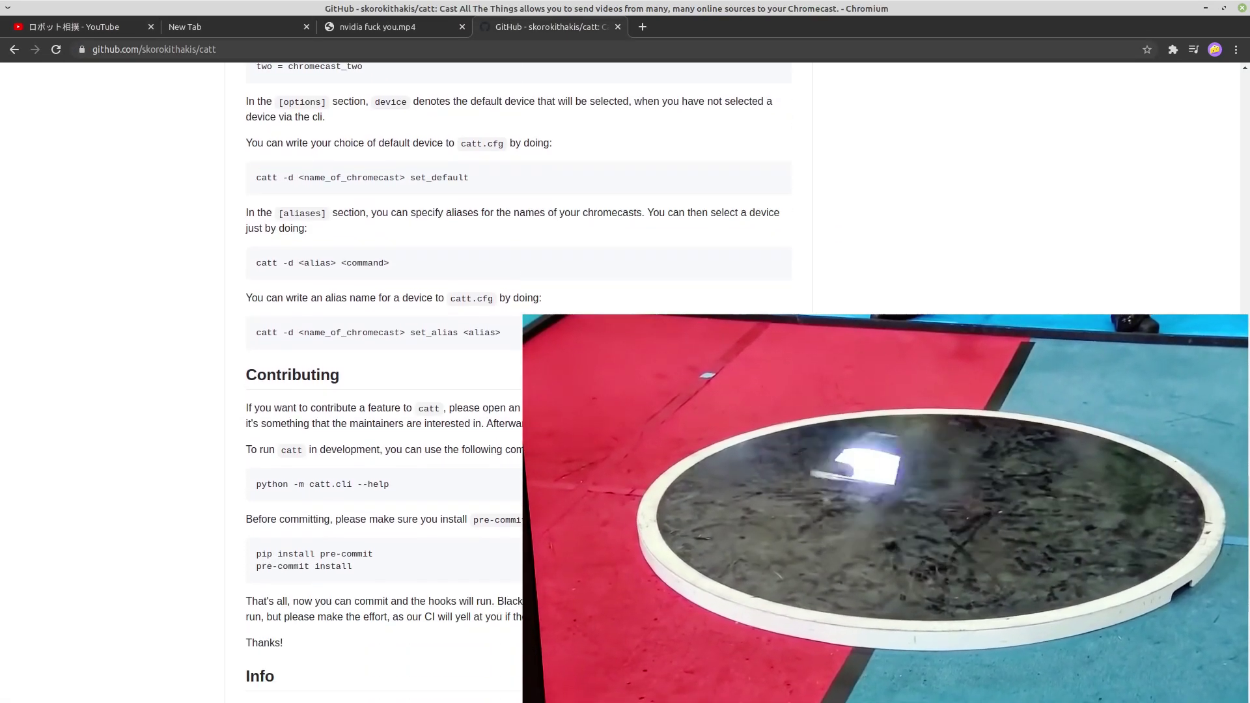
{"action": "scroll", "coordinate": [330, 366], "scroll_direction": "up", "scroll_amount": 5}
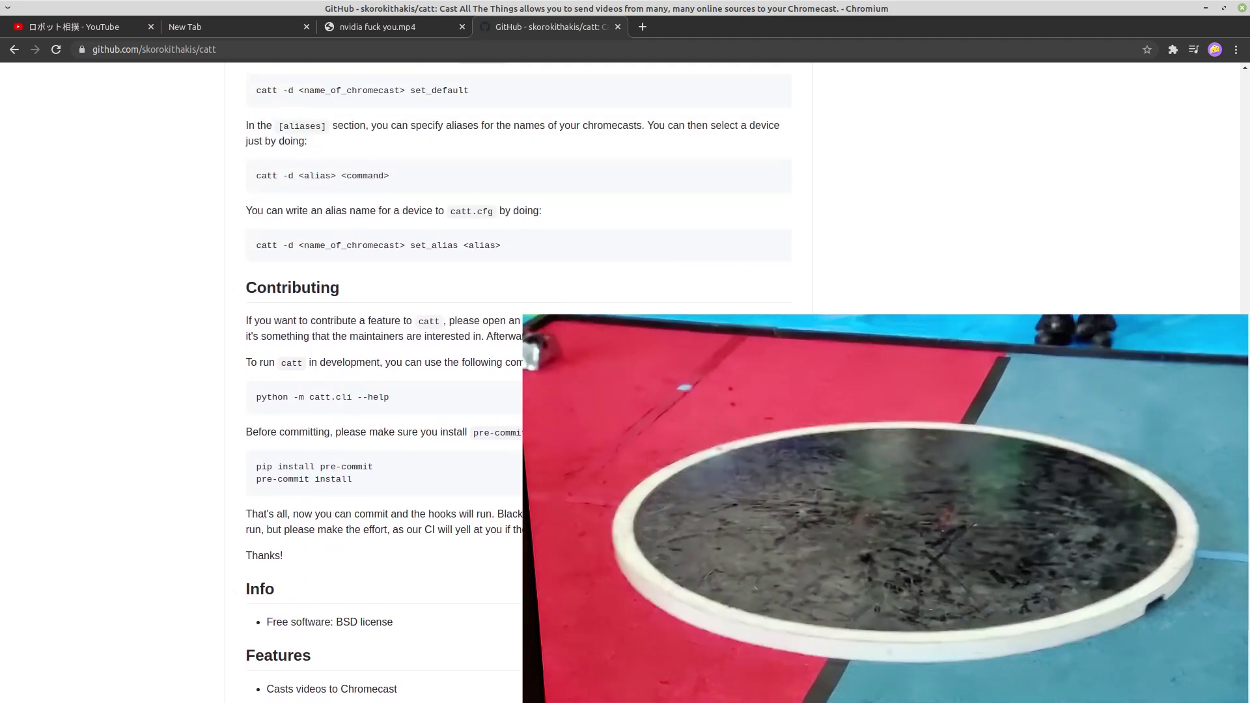
Step: Run catt --help, then catt pause to pause the cast robot-sumo video
{"action": "key", "text": "alt+Tab"}
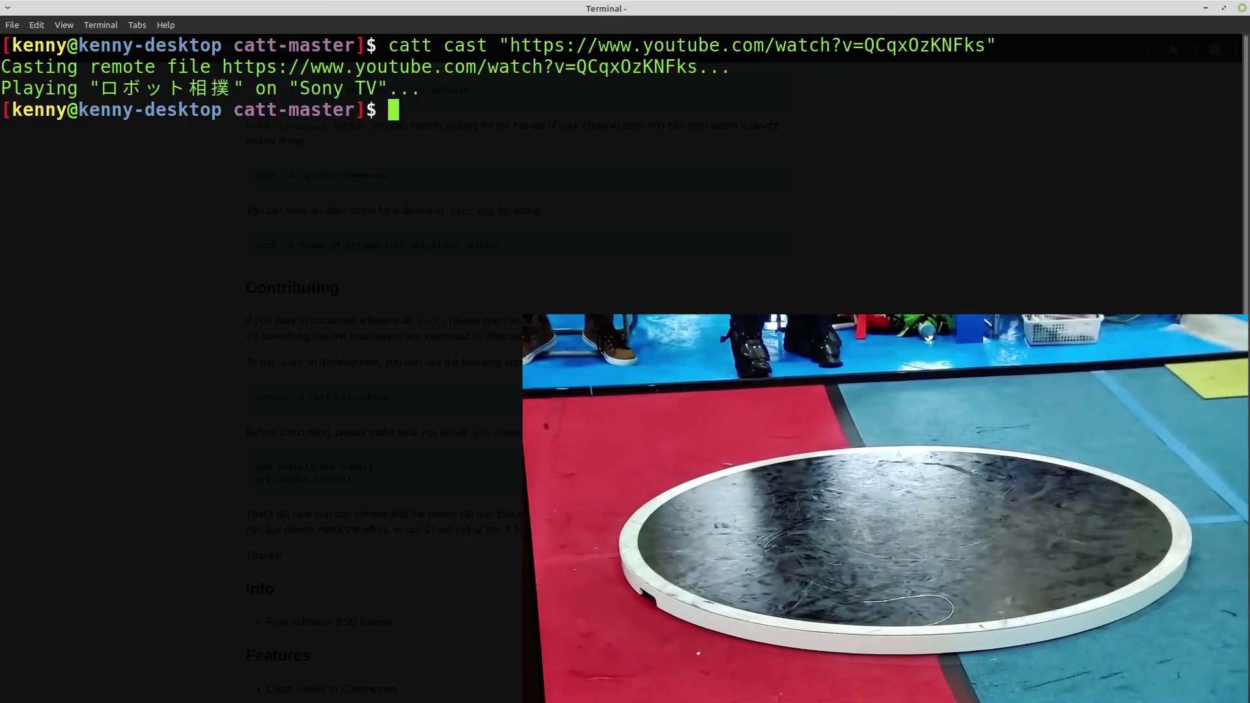
{"action": "type", "text": "tt --help"}
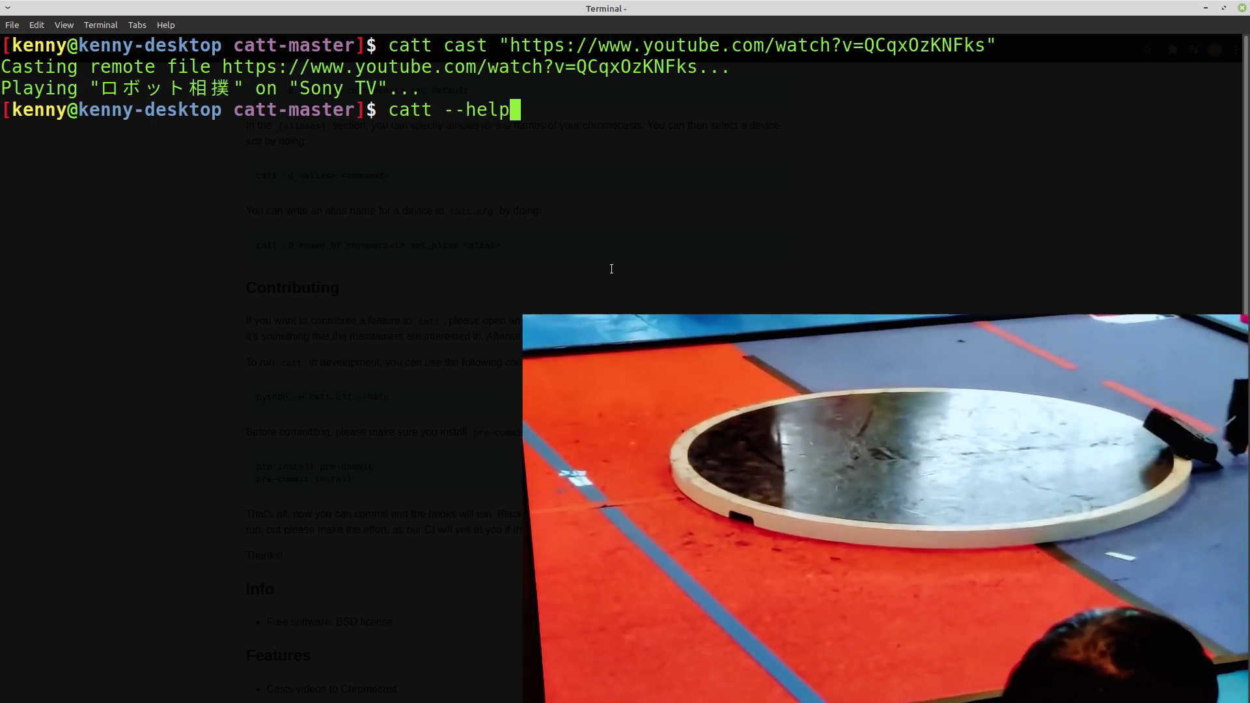
{"action": "key", "text": "Return"}
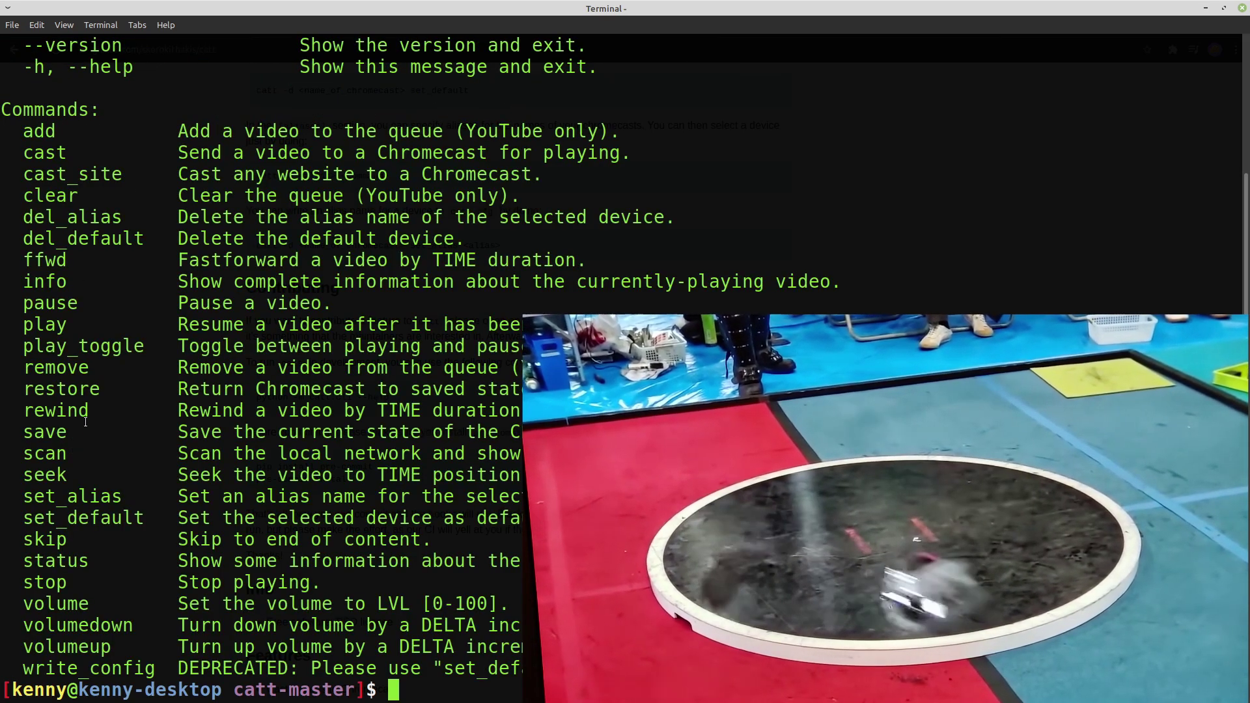
{"action": "double_click", "coordinate": [50, 303]}
{"action": "type", "text": "catt pause"}
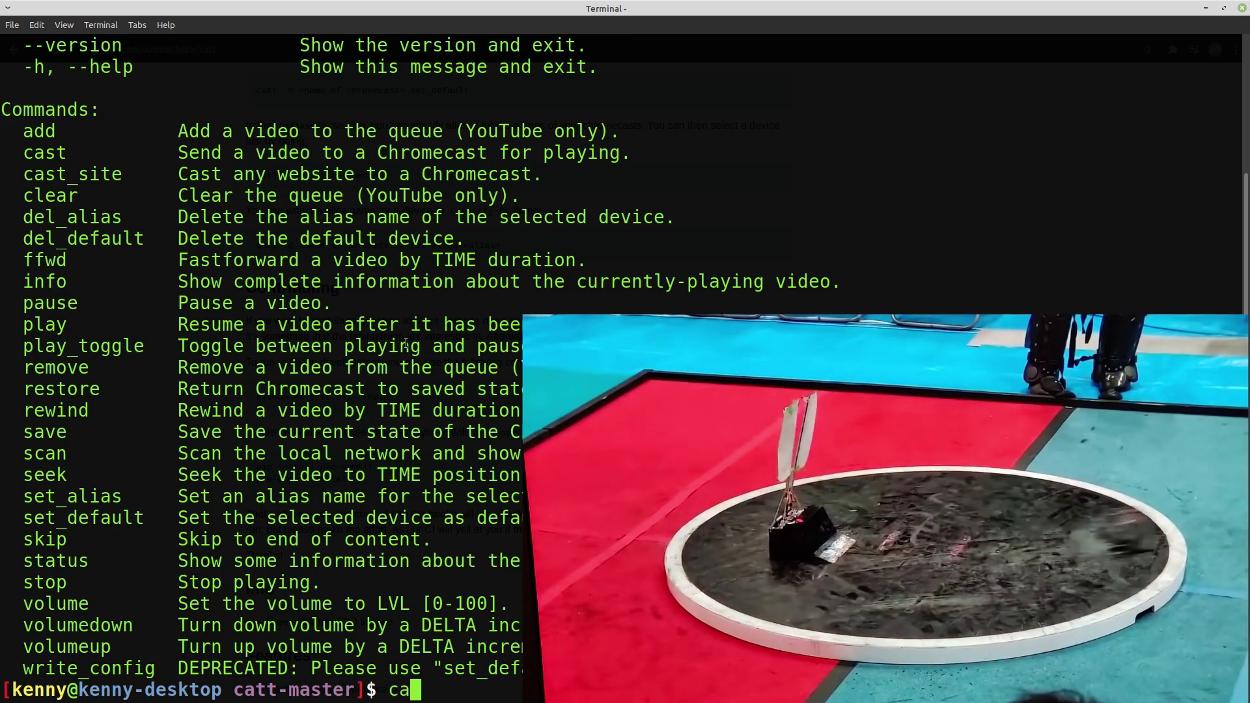
{"action": "key", "text": "Return"}
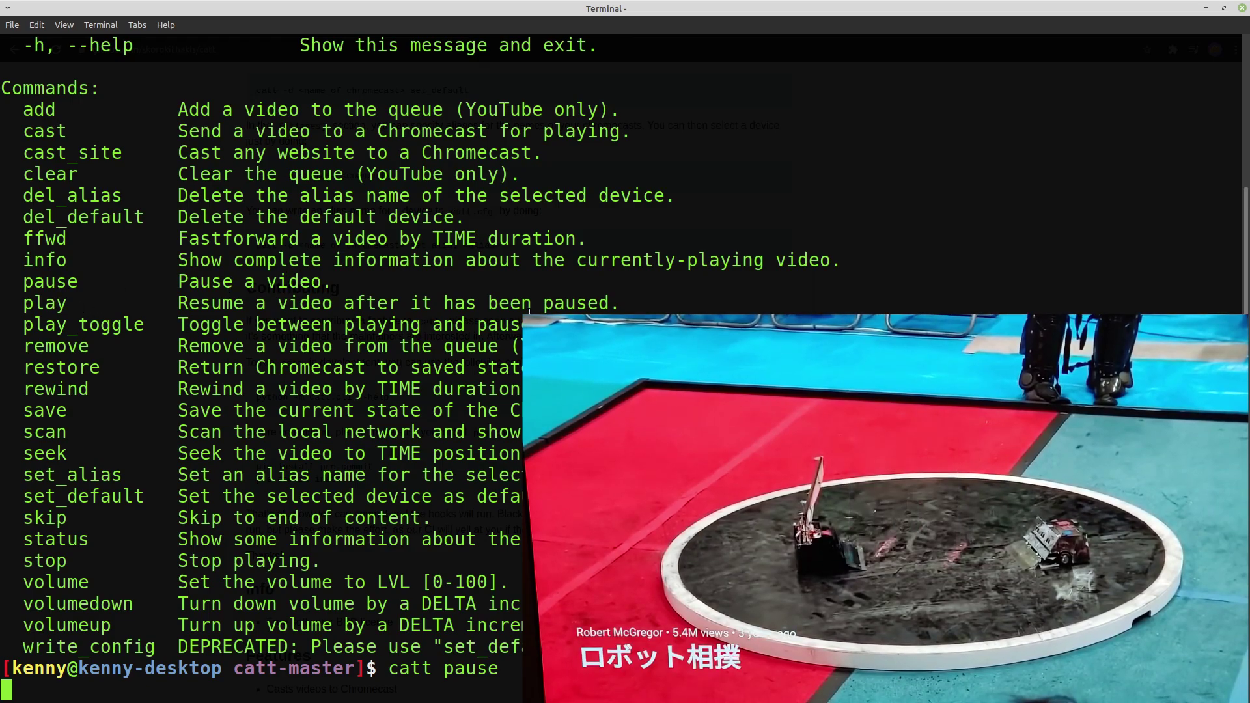
Step: Highlight scan, rewind, volumedown and volumeup in the help list, then restore the terminal size
{"action": "double_click", "coordinate": [45, 432]}
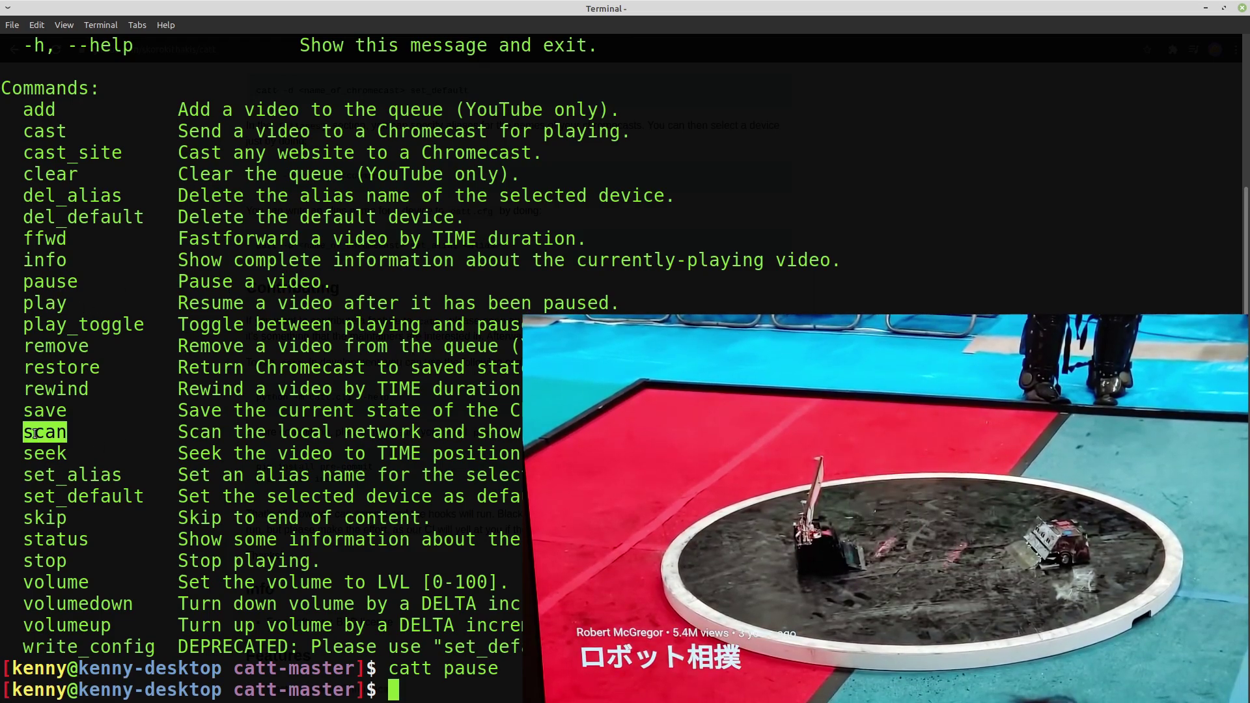
{"action": "double_click", "coordinate": [56, 388]}
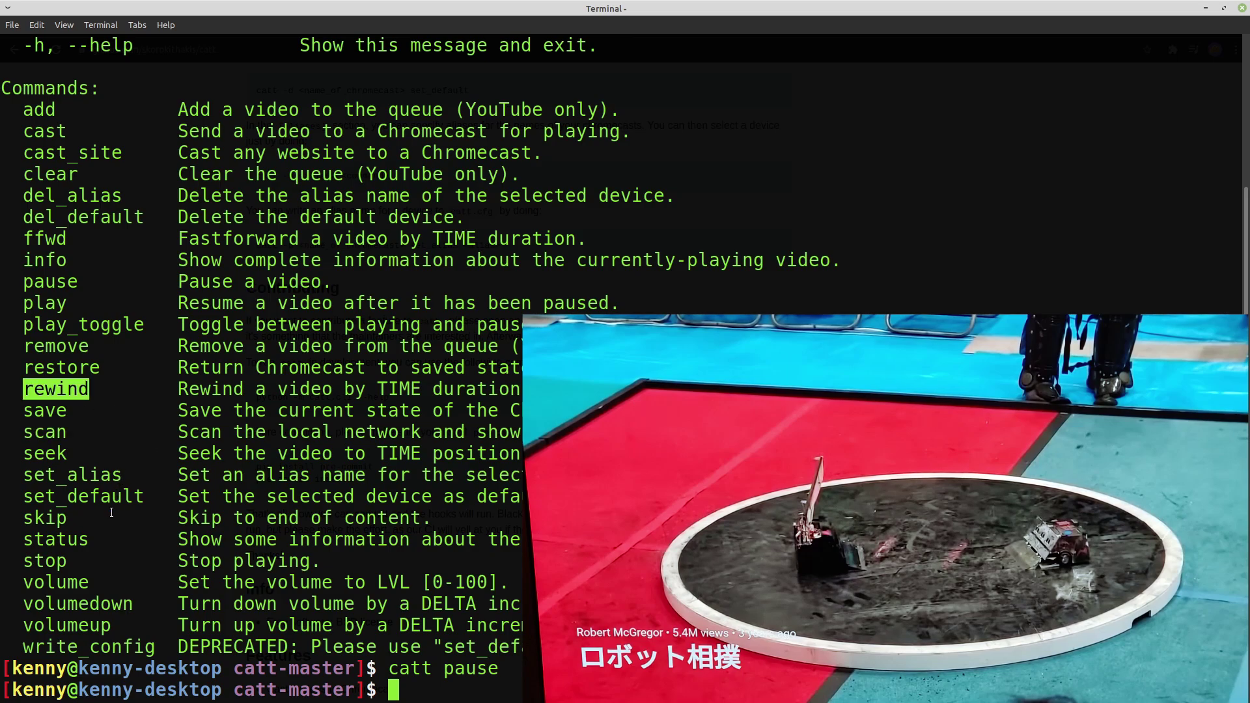
{"action": "double_click", "coordinate": [83, 610]}
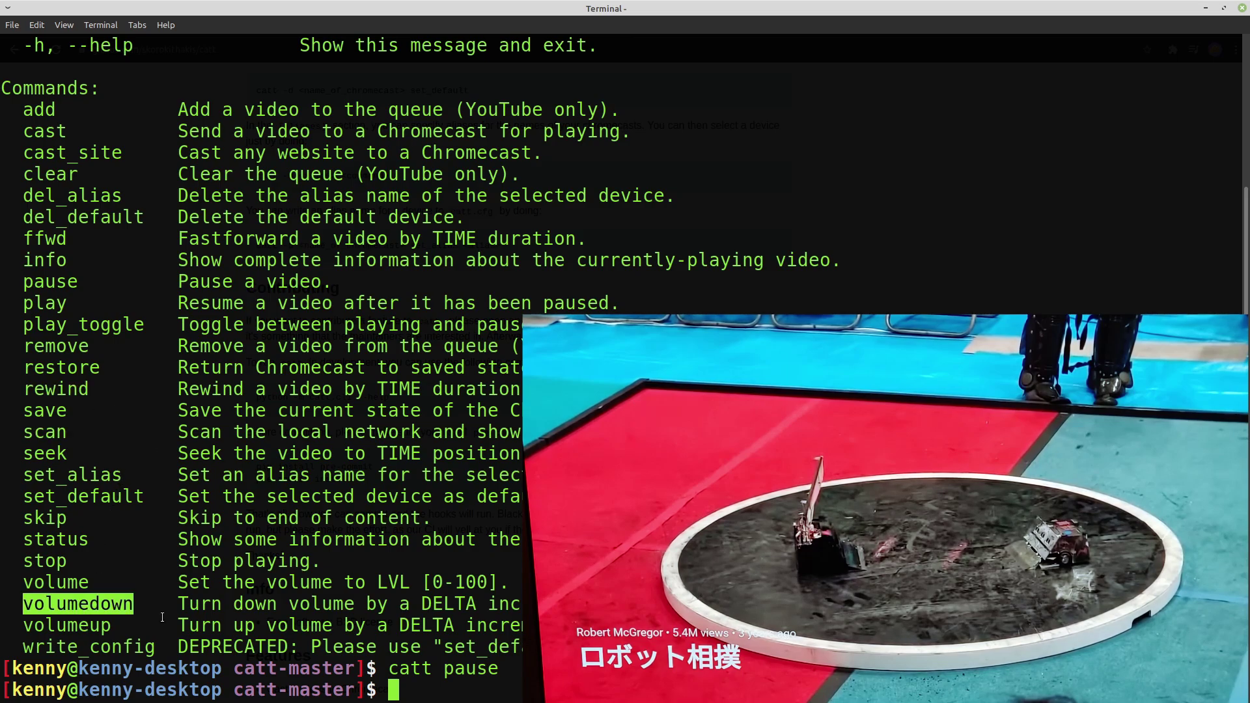
{"action": "double_click", "coordinate": [94, 628]}
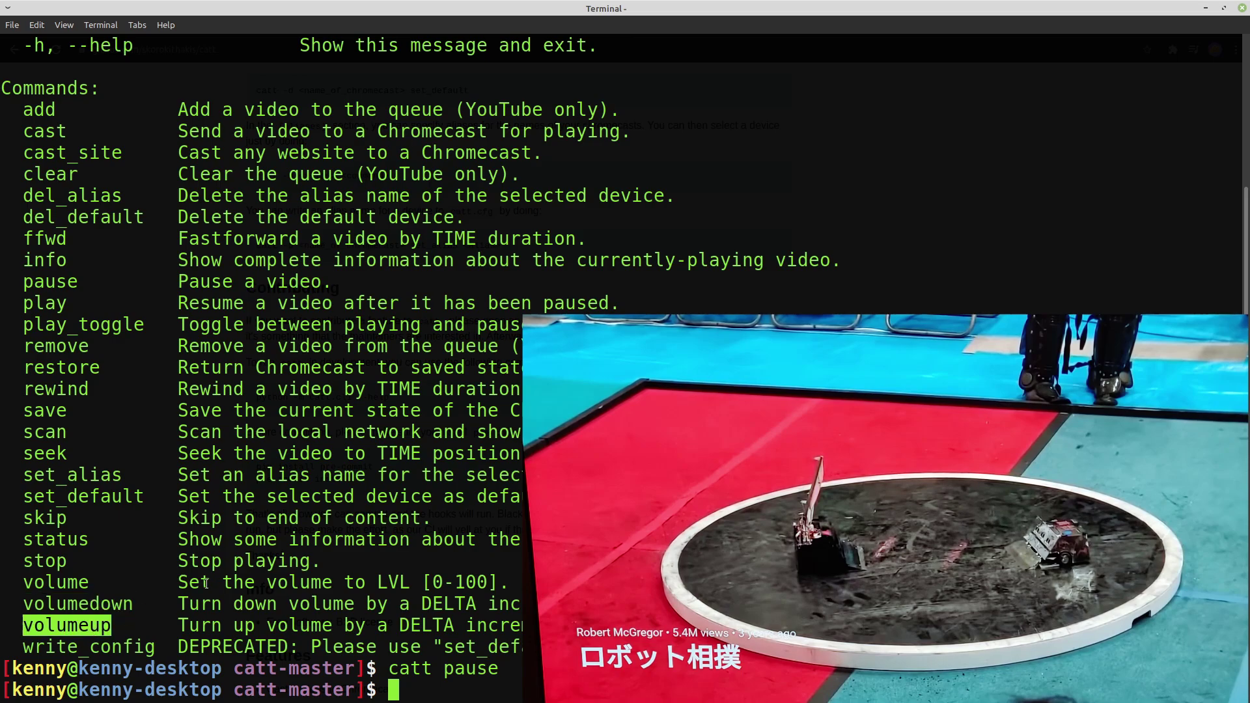
{"action": "left_click", "coordinate": [421, 474]}
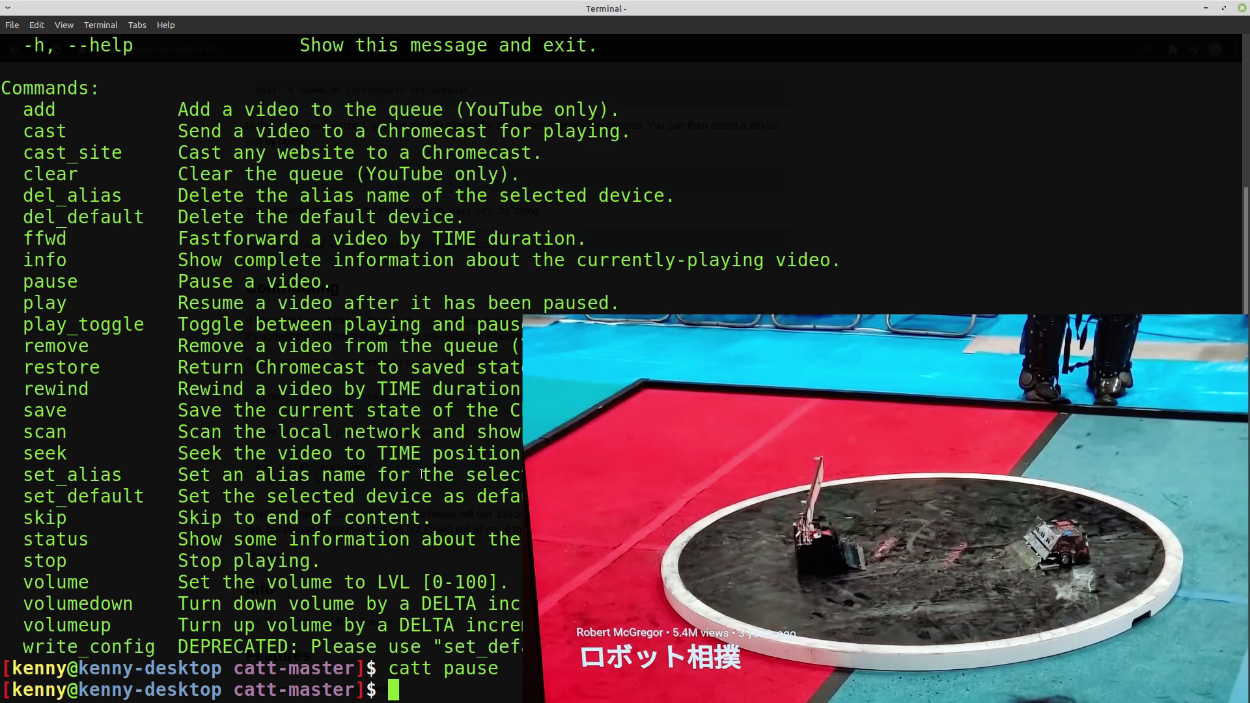
{"action": "type", "text": "cat value"}
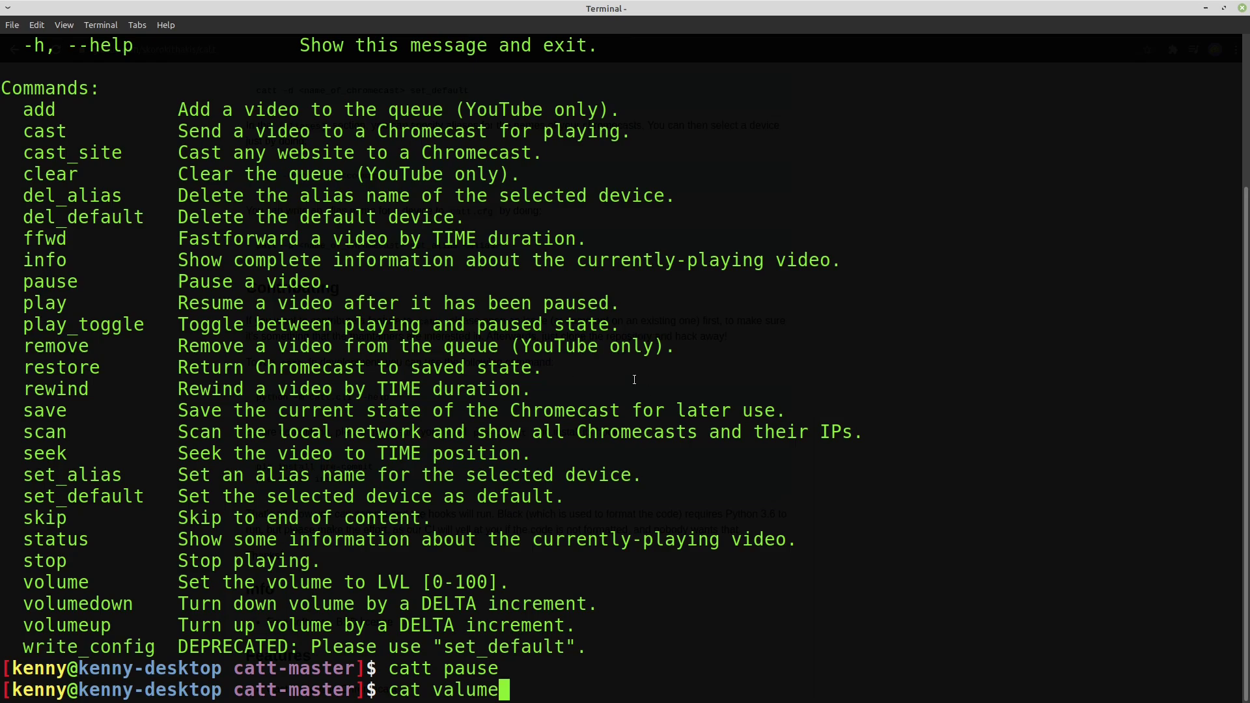
{"action": "key", "text": "BackSpace"}
{"action": "key", "text": "BackSpace"}
{"action": "key", "text": "BackSpace"}
{"action": "key", "text": "BackSpace"}
{"action": "key", "text": "BackSpace"}
{"action": "key", "text": "BackSpace"}
{"action": "key", "text": "BackSpace"}
{"action": "key", "text": "BackSpace"}
{"action": "key", "text": "BackSpace"}
{"action": "key", "text": "BackSpace"}
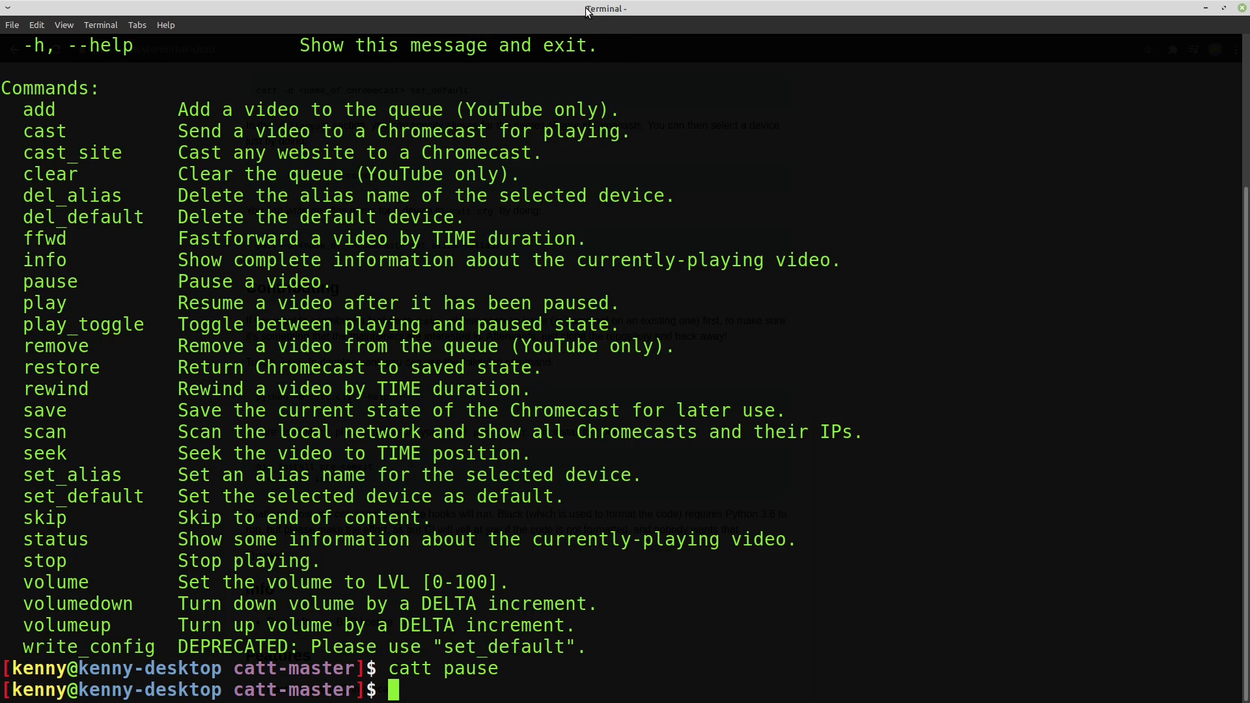
{"action": "left_click_drag", "start_coordinate": [591, 8], "coordinate": [355, 175]}
Step: Minimize the terminal and switch to the ロボット相撲 YouTube tab
{"action": "left_click", "coordinate": [524, 173]}
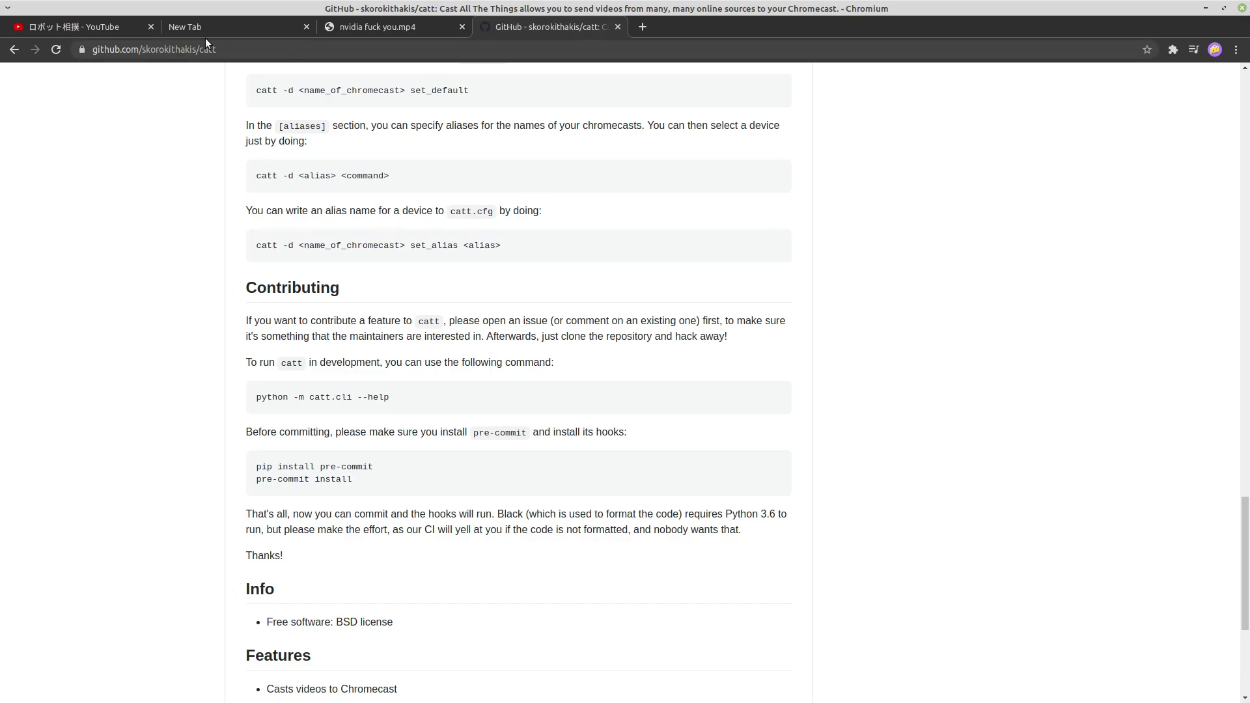
{"action": "left_click", "coordinate": [69, 24]}
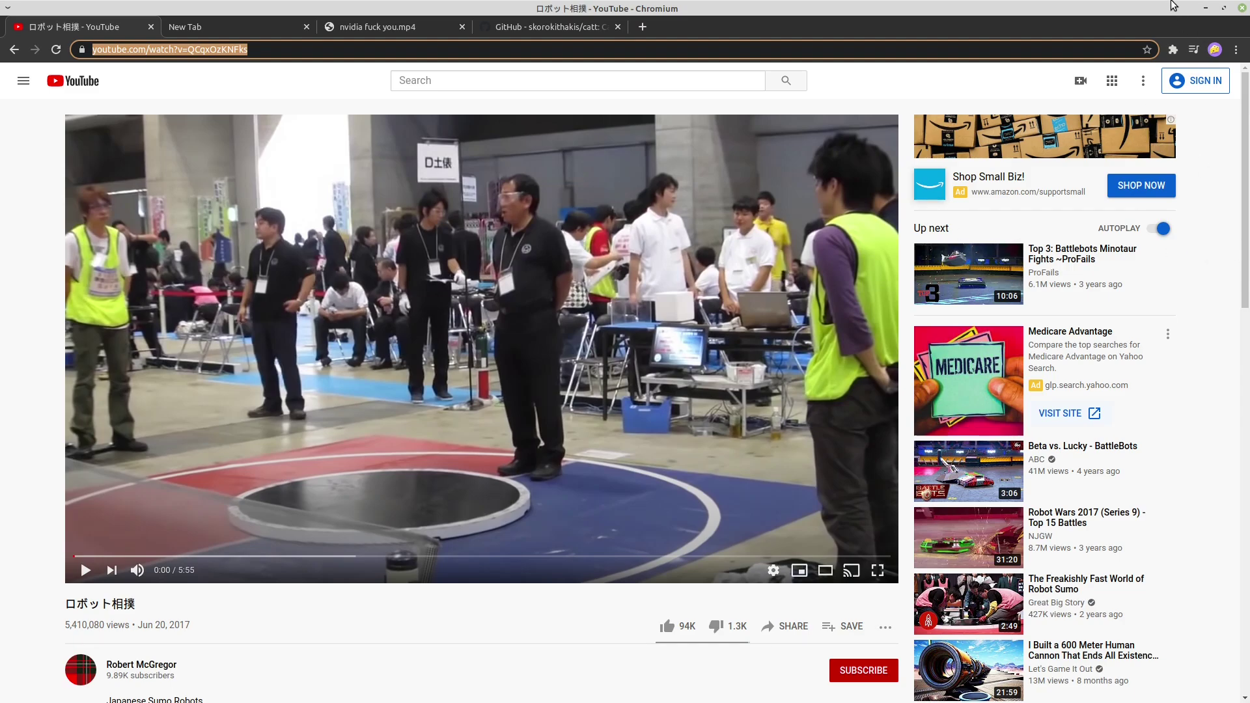
Step: Minimize Chromium to reveal the idle VLC window
{"action": "left_click", "coordinate": [1206, 9]}
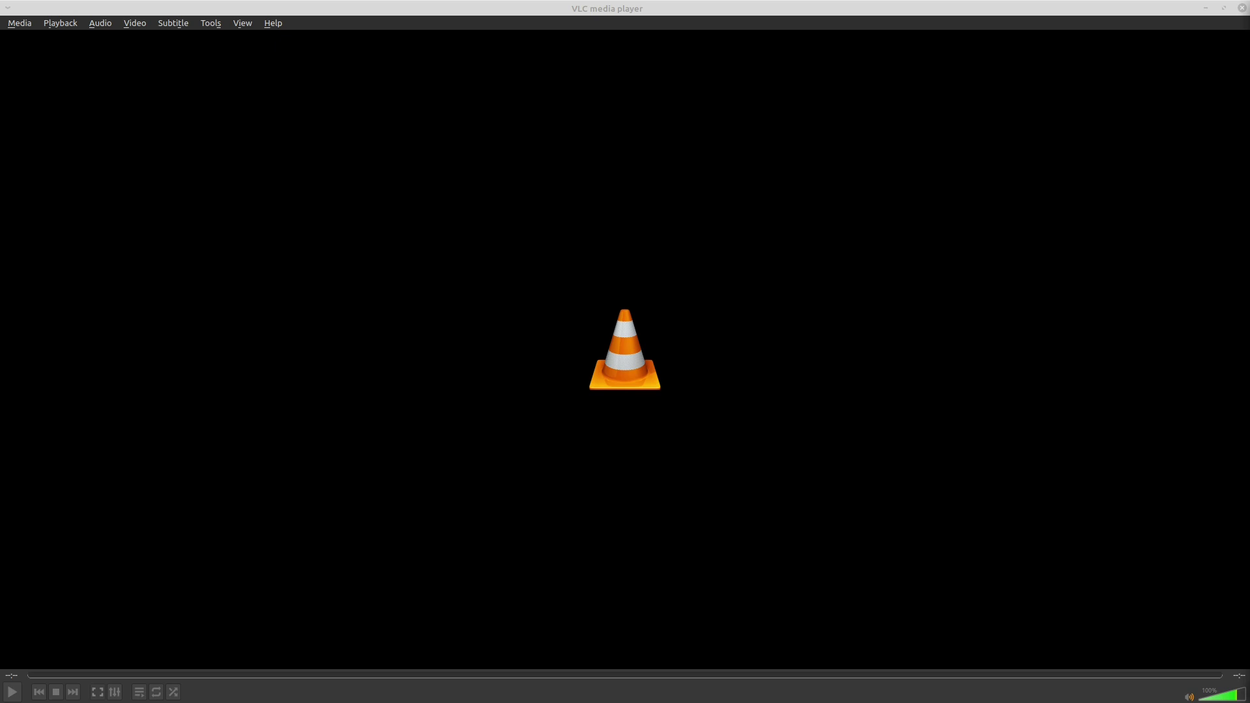
Step: Paste and run youtube-dl --get-url --format best '<url>' | vlc - in the maximized terminal
{"action": "key", "text": "alt+Tab"}
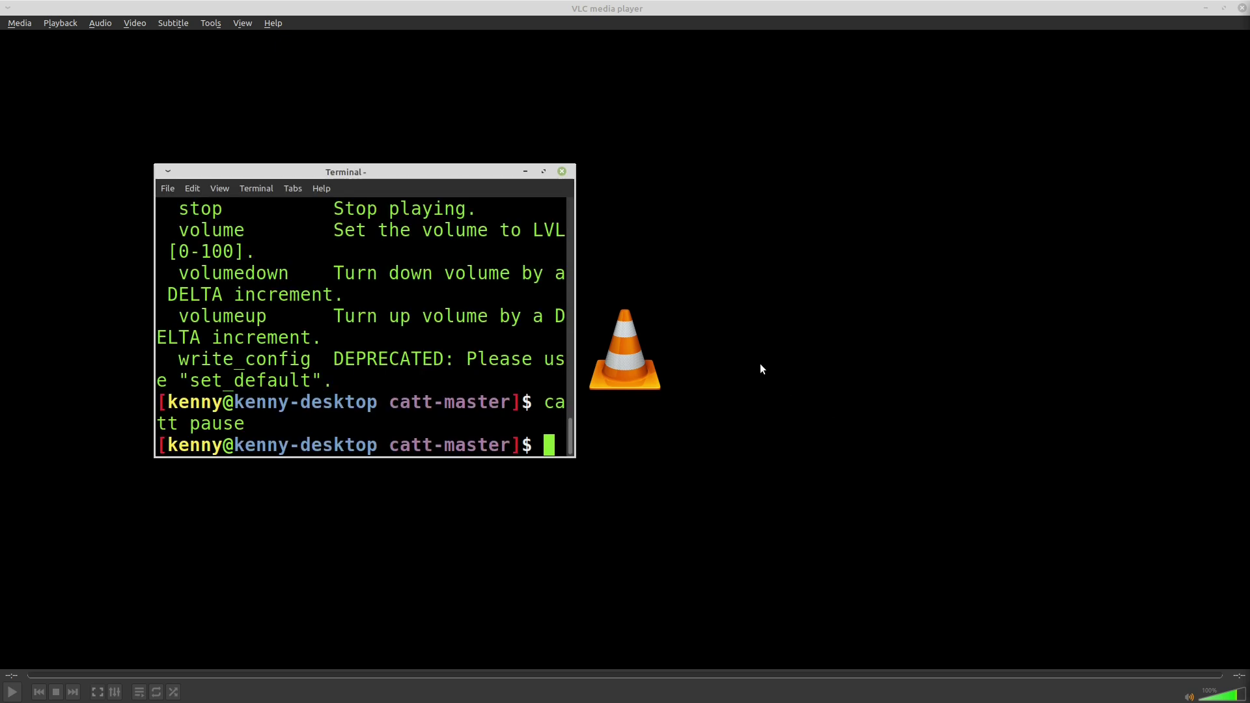
{"action": "double_click", "coordinate": [543, 171]}
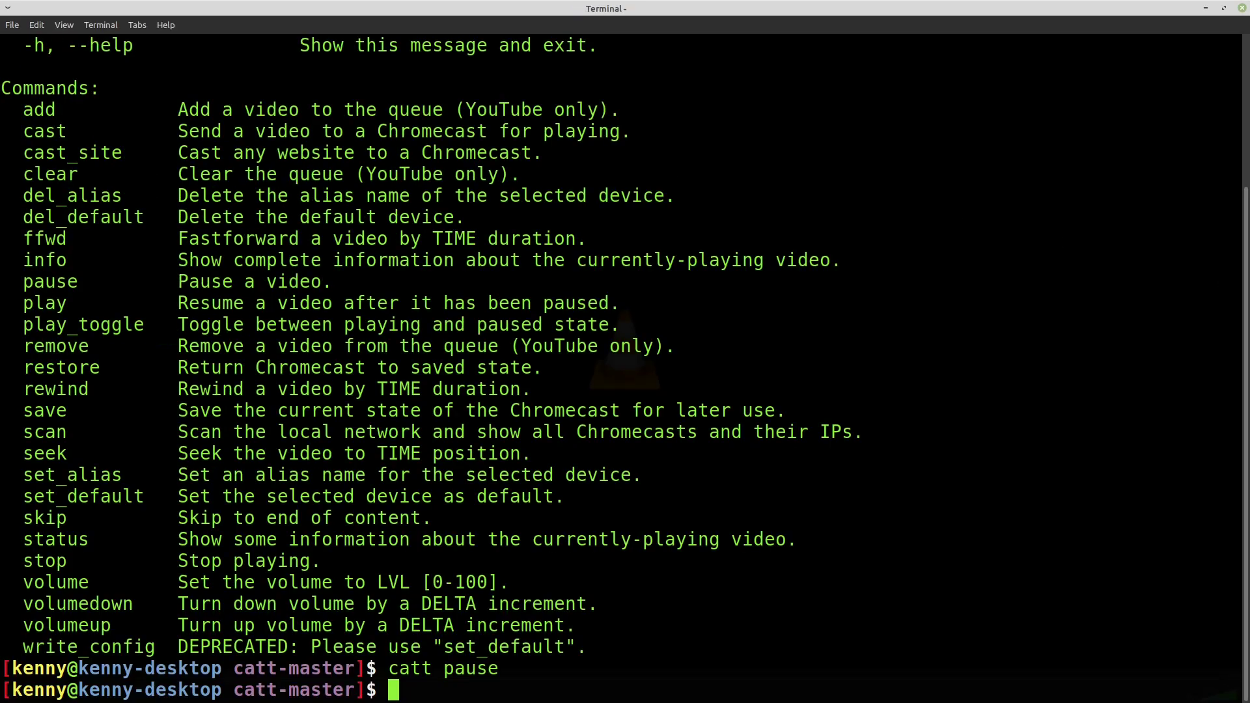
{"action": "key", "text": "alt+Tab"}
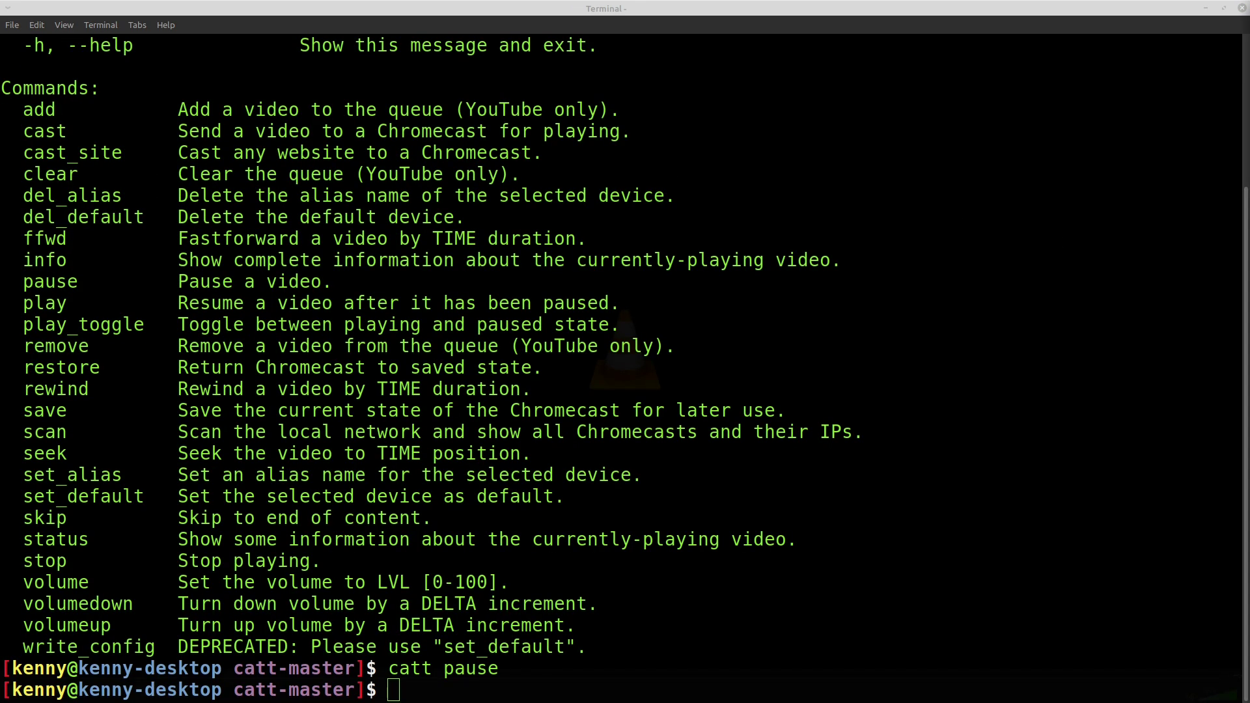
{"action": "left_click", "coordinate": [933, 441]}
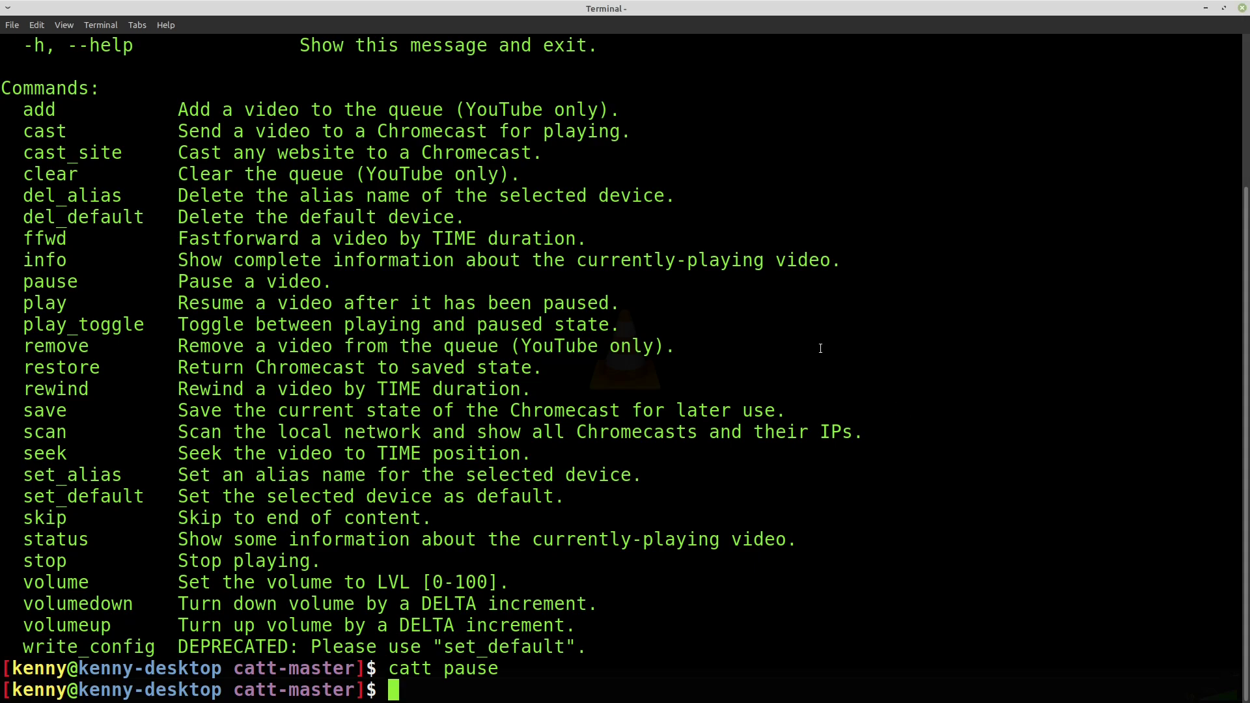
{"action": "type", "text": "youtube-dl --get-url --format best 'https://www.youtube.com/watch?v=9FRCMEQ7-fA' | vlc -"}
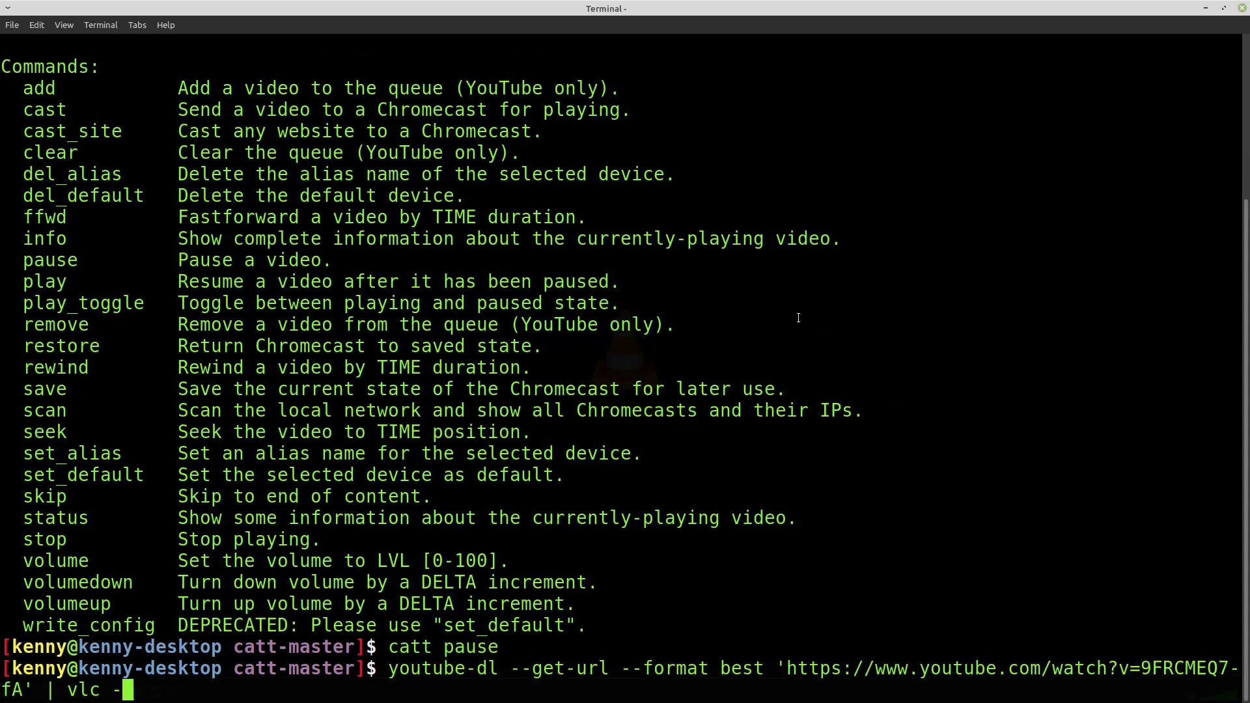
{"action": "key", "text": "Left"}
{"action": "key", "text": "Left"}
{"action": "key", "text": "Left"}
{"action": "key", "text": "Left"}
{"action": "key", "text": "Left"}
{"action": "key", "text": "Left"}
{"action": "key", "text": "Left"}
{"action": "key", "text": "Left"}
{"action": "key", "text": "Left"}
{"action": "key", "text": "Left"}
{"action": "key", "text": "Left"}
{"action": "key", "text": "Left"}
{"action": "key", "text": "Left"}
{"action": "key", "text": "Left"}
{"action": "key", "text": "Left"}
{"action": "key", "text": "Left"}
{"action": "key", "text": "Left"}
{"action": "key", "text": "Left"}
{"action": "key", "text": "Left"}
{"action": "key", "text": "Left"}
{"action": "key", "text": "Right"}
{"action": "key", "text": "Right"}
{"action": "key", "text": "Right"}
{"action": "key", "text": "Right"}
{"action": "key", "text": "Right"}
{"action": "key", "text": "Right"}
{"action": "key", "text": "Right"}
{"action": "key", "text": "Right"}
{"action": "key", "text": "Right"}
{"action": "key", "text": "Right"}
{"action": "key", "text": "Right"}
{"action": "key", "text": "Right"}
{"action": "key", "text": "Right"}
{"action": "key", "text": "Right"}
{"action": "key", "text": "Right"}
{"action": "key", "text": "Right"}
{"action": "key", "text": "Right"}
{"action": "key", "text": "Right"}
{"action": "key", "text": "Right"}
{"action": "key", "text": "Right"}
{"action": "key", "text": "Right"}
{"action": "key", "text": "Right"}
{"action": "key", "text": "Right"}
{"action": "key", "text": "Right"}
{"action": "key", "text": "Right"}
{"action": "key", "text": "Right"}
{"action": "key", "text": "Right"}
{"action": "key", "text": "Right"}
{"action": "key", "text": "Right"}
{"action": "key", "text": "Right"}
{"action": "key", "text": "Right"}
{"action": "key", "text": "Right"}
{"action": "key", "text": "Right"}
{"action": "key", "text": "Right"}
{"action": "key", "text": "Right"}
{"action": "key", "text": "Right"}
{"action": "key", "text": "Left"}
{"action": "key", "text": "Left"}
{"action": "key", "text": "Left"}
{"action": "key", "text": "Left"}
{"action": "key", "text": "Left"}
{"action": "key", "text": "Left"}
{"action": "key", "text": "Left"}
{"action": "key", "text": "Left"}
{"action": "key", "text": "Left"}
{"action": "key", "text": "Left"}
{"action": "key", "text": "Left"}
{"action": "key", "text": "Left"}
{"action": "key", "text": "Left"}
{"action": "key", "text": "Left"}
{"action": "key", "text": "Left"}
{"action": "key", "text": "Left"}
{"action": "key", "text": "Left"}
{"action": "key", "text": "Left"}
{"action": "key", "text": "Left"}
{"action": "key", "text": "Left"}
{"action": "key", "text": "Right"}
{"action": "key", "text": "Right"}
{"action": "key", "text": "Right"}
{"action": "key", "text": "Right"}
{"action": "key", "text": "Right"}
{"action": "key", "text": "Right"}
{"action": "key", "text": "Right"}
{"action": "key", "text": "Right"}
{"action": "key", "text": "Right"}
{"action": "key", "text": "Right"}
{"action": "key", "text": "Right"}
{"action": "key", "text": "Right"}
{"action": "key", "text": "Right"}
{"action": "key", "text": "Right"}
{"action": "key", "text": "Right"}
{"action": "key", "text": "Right"}
{"action": "key", "text": "Right"}
{"action": "key", "text": "Right"}
{"action": "key", "text": "Right"}
{"action": "key", "text": "Right"}
{"action": "key", "text": "Return"}
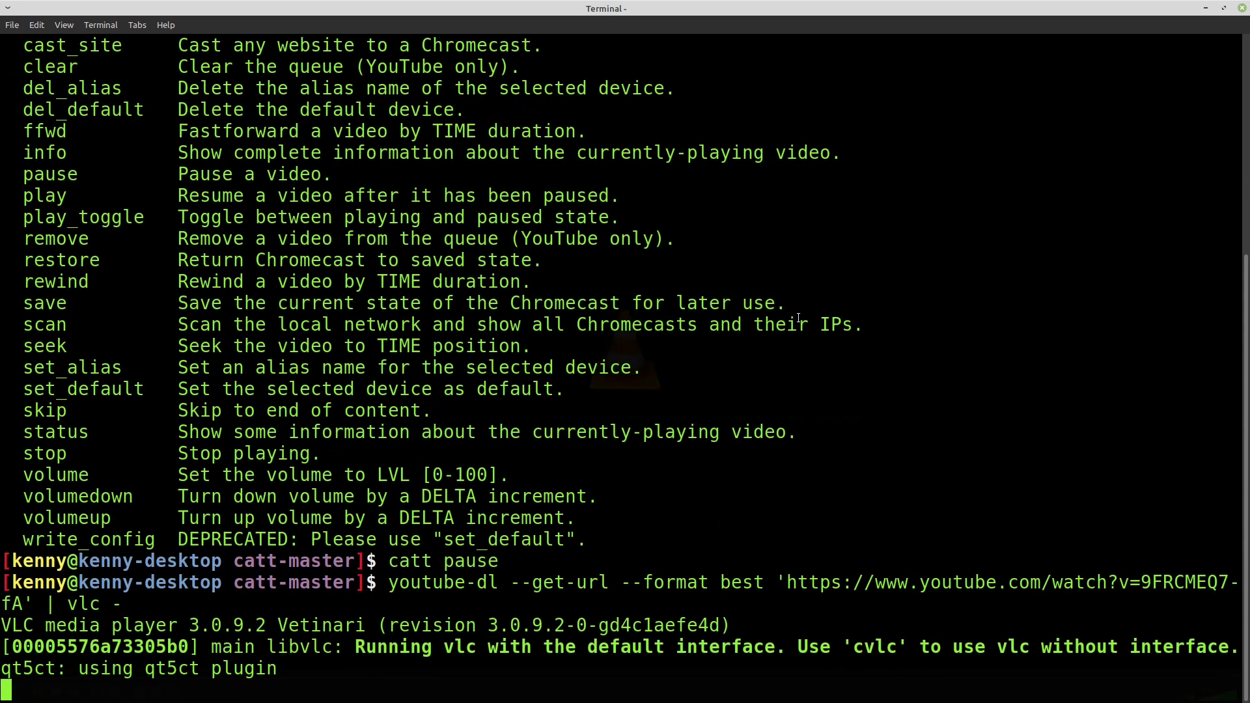
Step: Restart the streamed video near its start and send it to the Sony TV renderer
{"action": "key", "text": "alt+v"}
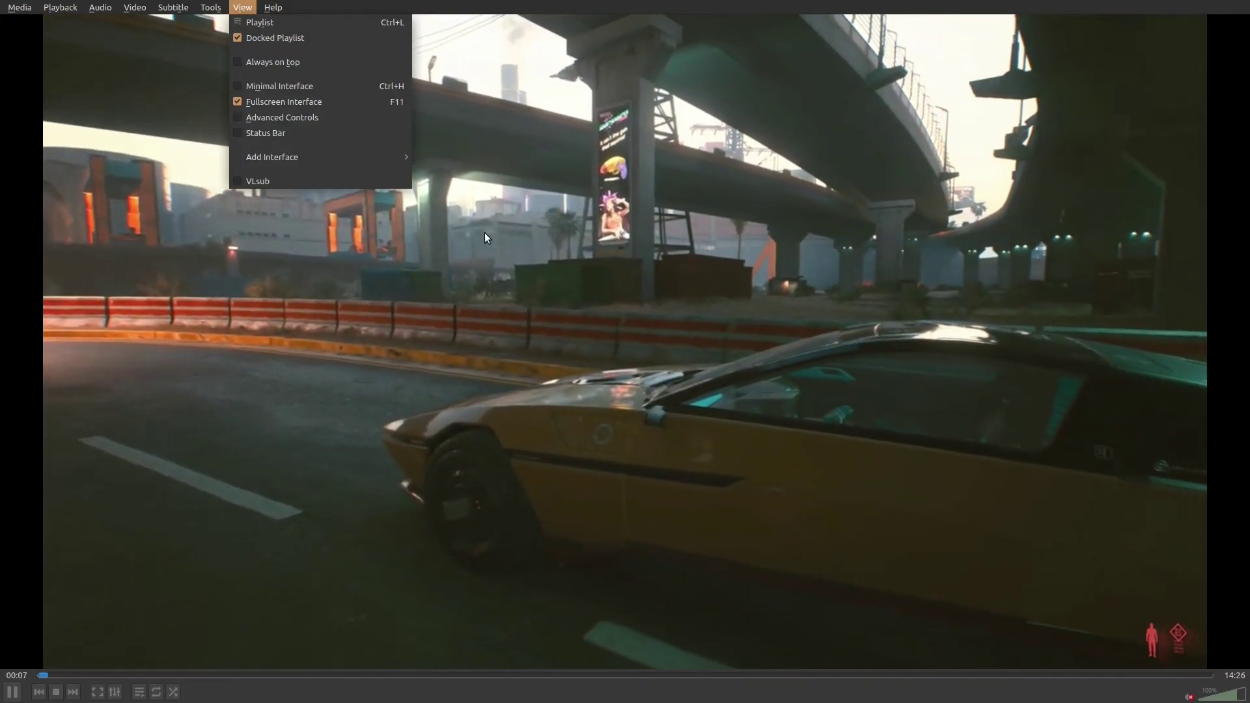
{"action": "key", "text": "Escape"}
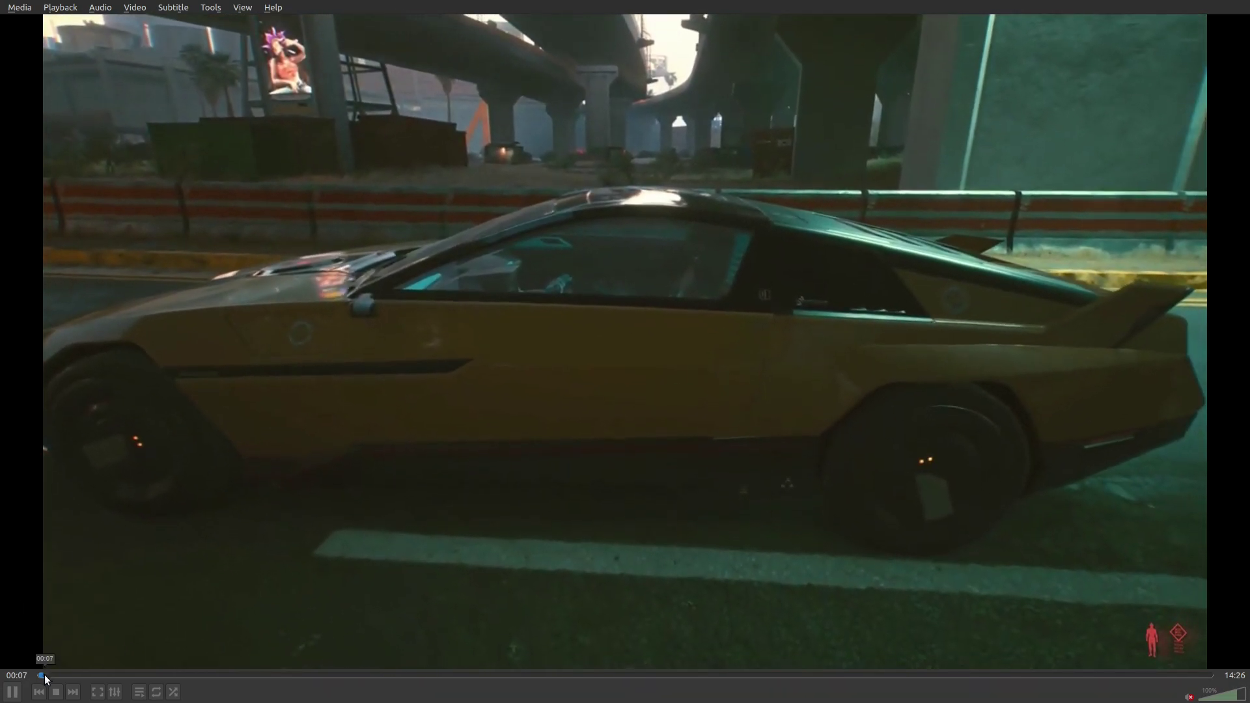
{"action": "left_click", "coordinate": [39, 675]}
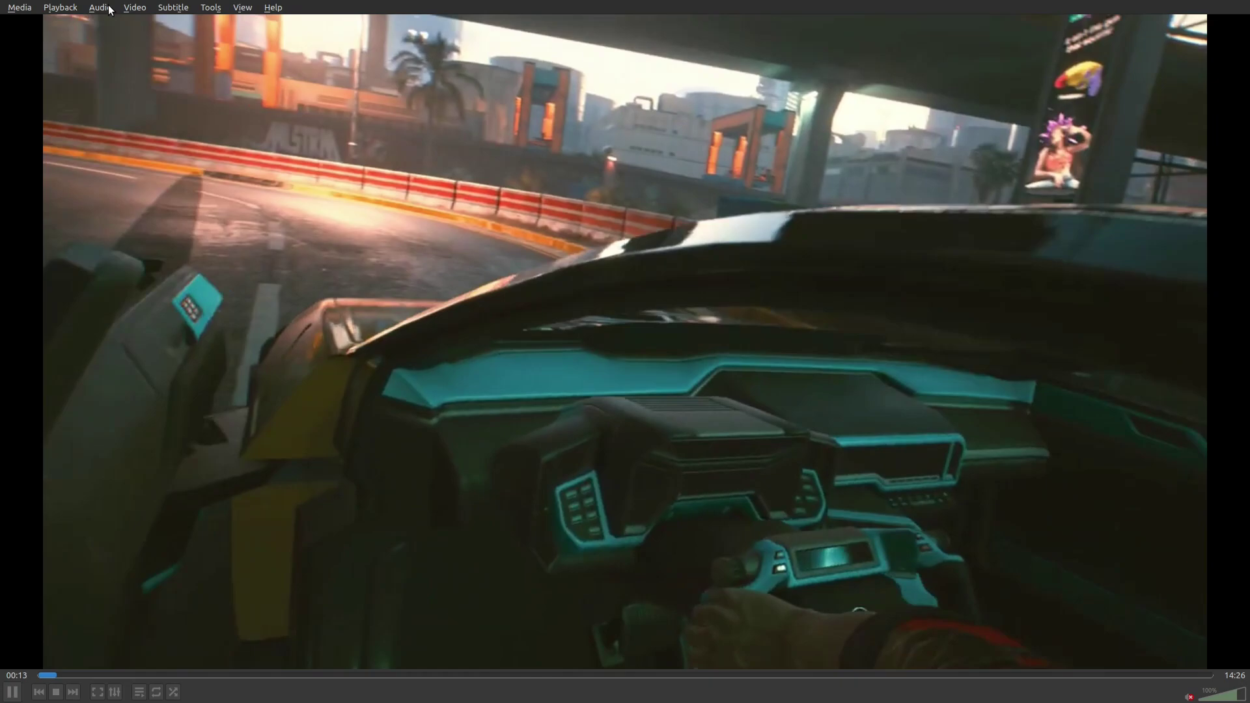
{"action": "left_click", "coordinate": [60, 7]}
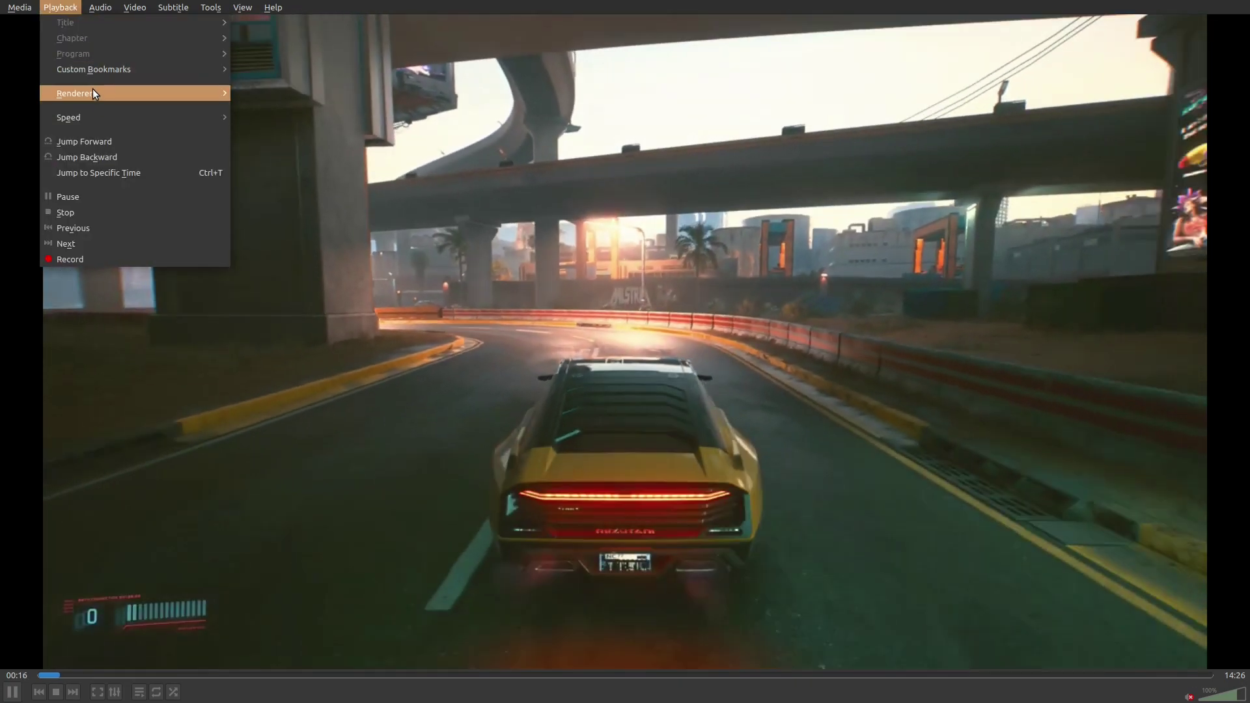
{"action": "mouse_move", "coordinate": [93, 93]}
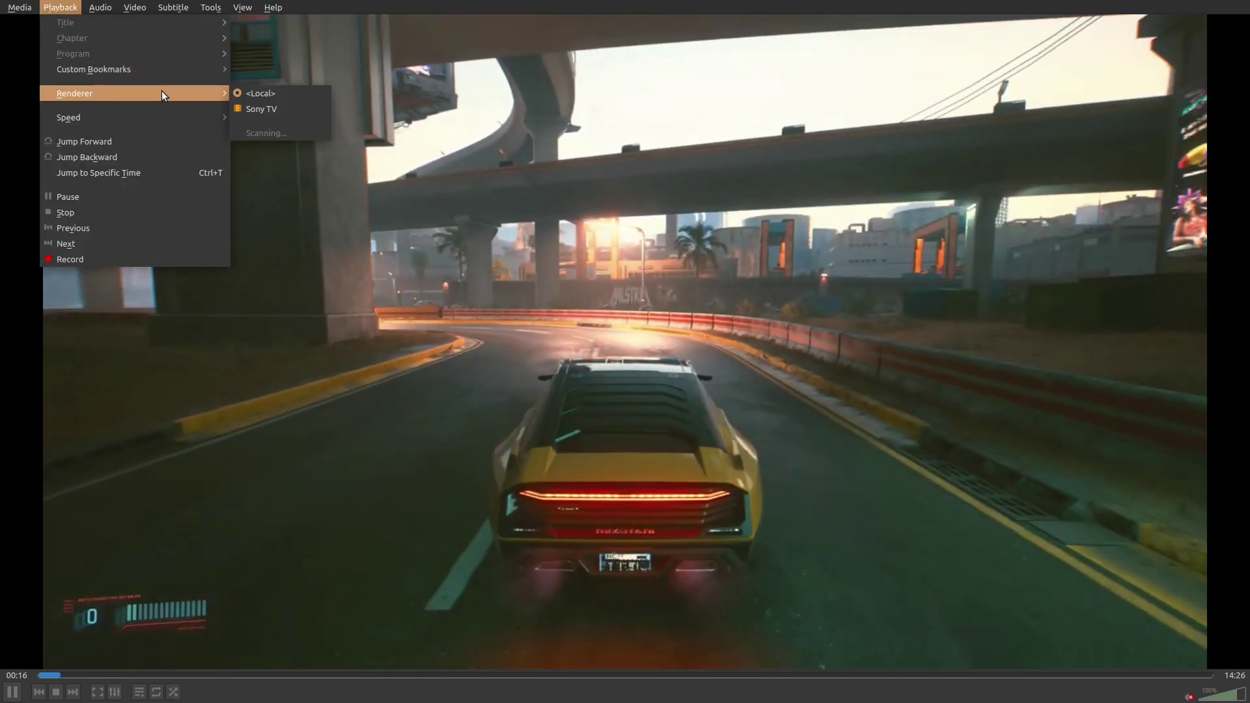
{"action": "left_click", "coordinate": [270, 108]}
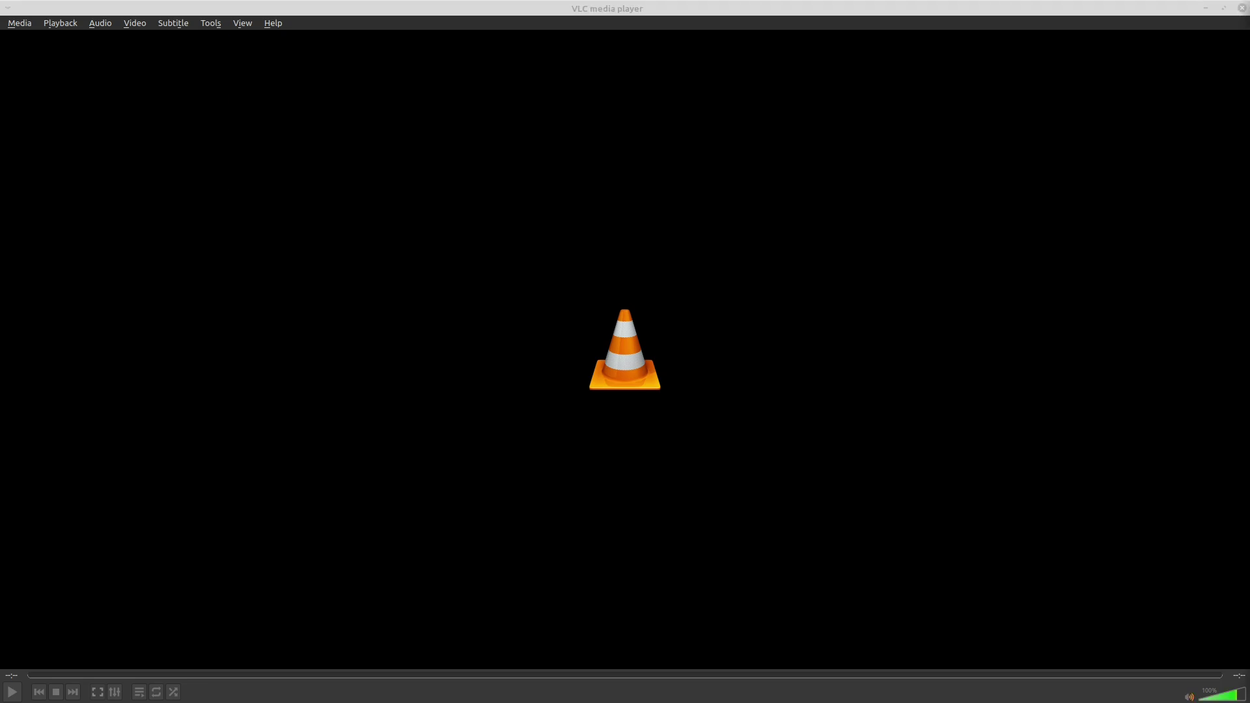
Step: Recall the previous youtube-dl command and strip out its --get-url and --format best options
{"action": "key", "text": "alt+Tab"}
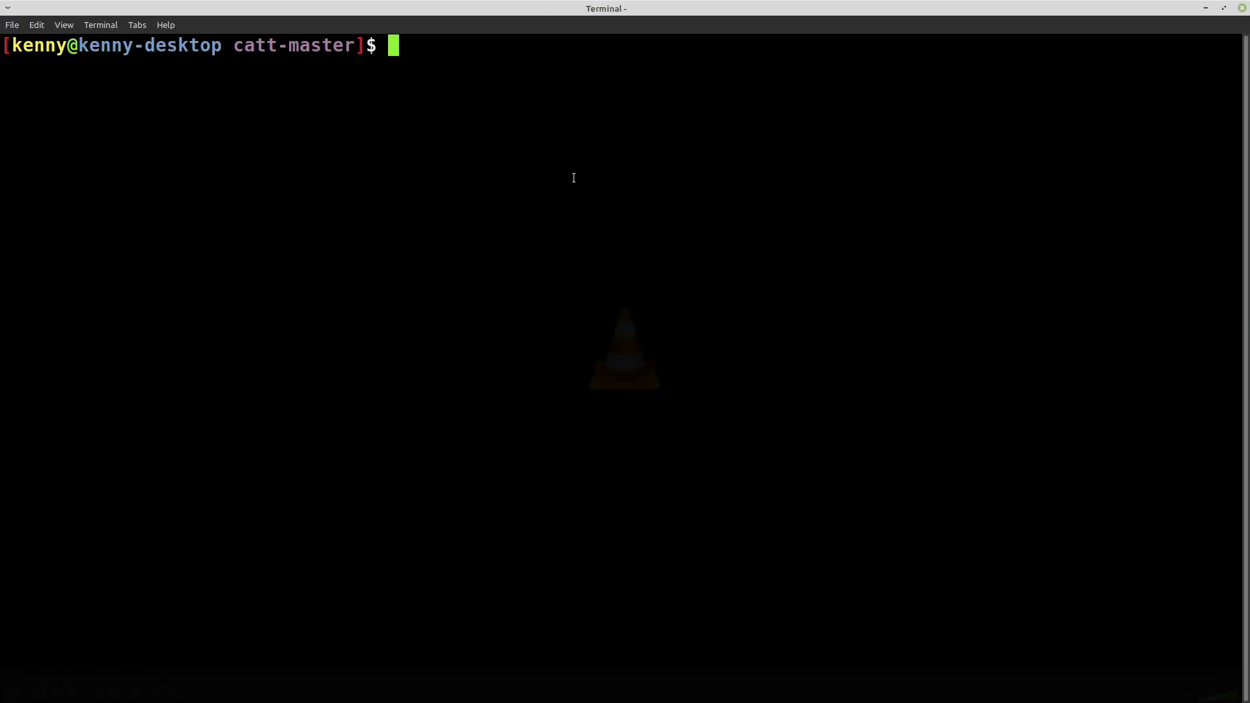
{"action": "type", "text": "youtube-dl --get-url --format best 'https://www.youtube.com/watch?v=9FRCMEQ7-fA' | vlc -"}
{"action": "key", "text": "Left"}
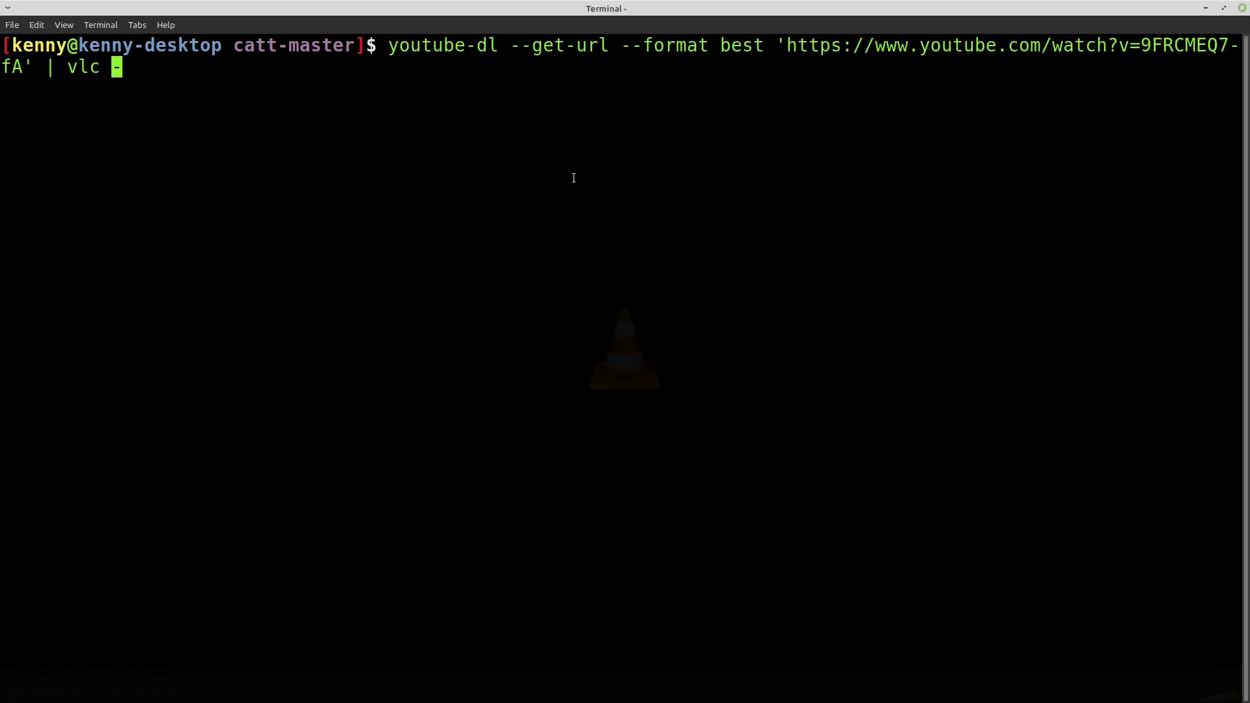
{"action": "key", "text": "Left"}
{"action": "key", "text": "Left"}
{"action": "key", "text": "Left"}
{"action": "key", "text": "Left"}
{"action": "key", "text": "Left"}
{"action": "key", "text": "Left"}
{"action": "key", "text": "ctrl+Left"}
{"action": "key", "text": "ctrl+Left"}
{"action": "key", "text": "Delete"}
{"action": "key", "text": "Delete"}
{"action": "key", "text": "Delete"}
{"action": "key", "text": "Delete"}
{"action": "key", "text": "Delete"}
{"action": "key", "text": "Delete"}
{"action": "key", "text": "Delete"}
{"action": "key", "text": "Delete"}
{"action": "key", "text": "Delete"}
{"action": "key", "text": "Delete"}
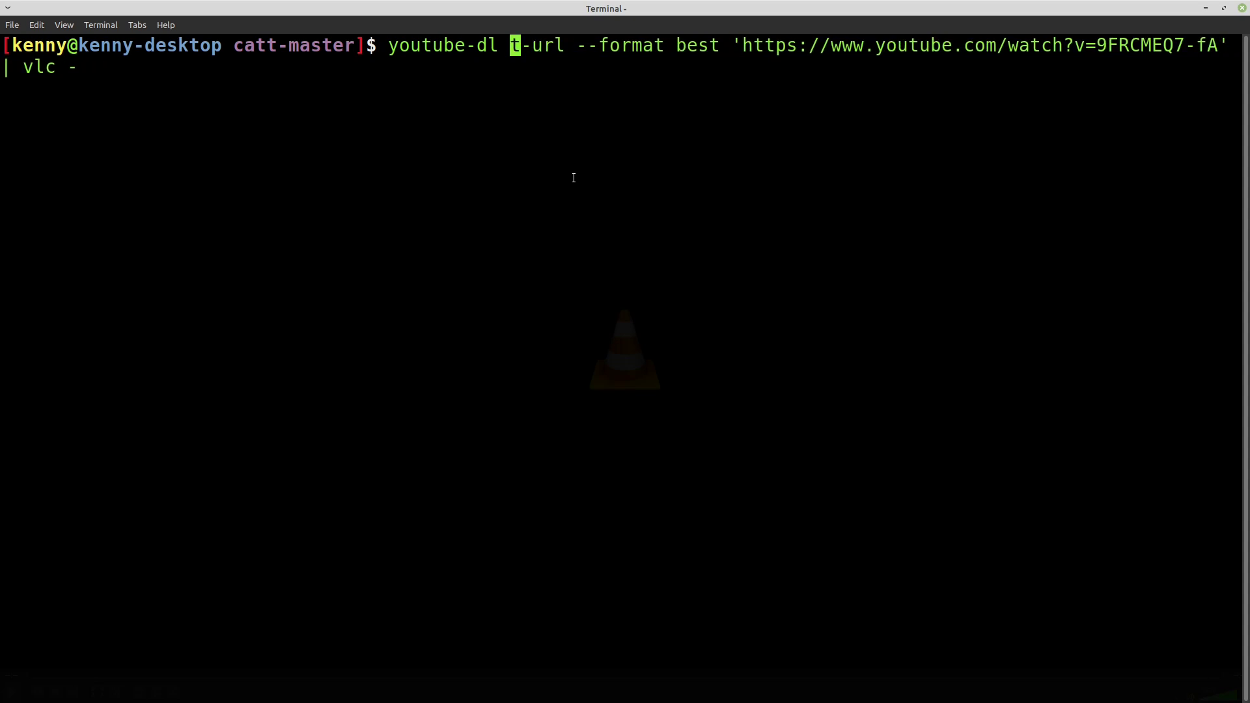
{"action": "key", "text": "Delete"}
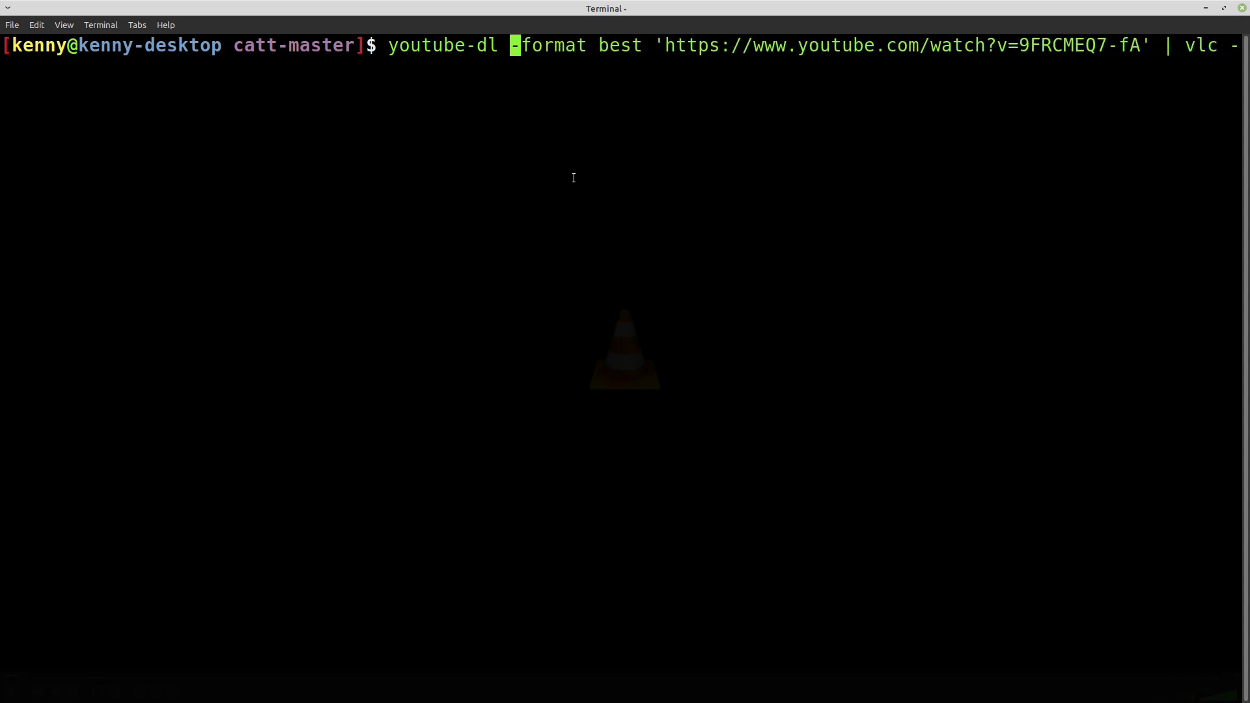
{"action": "key", "text": "Delete"}
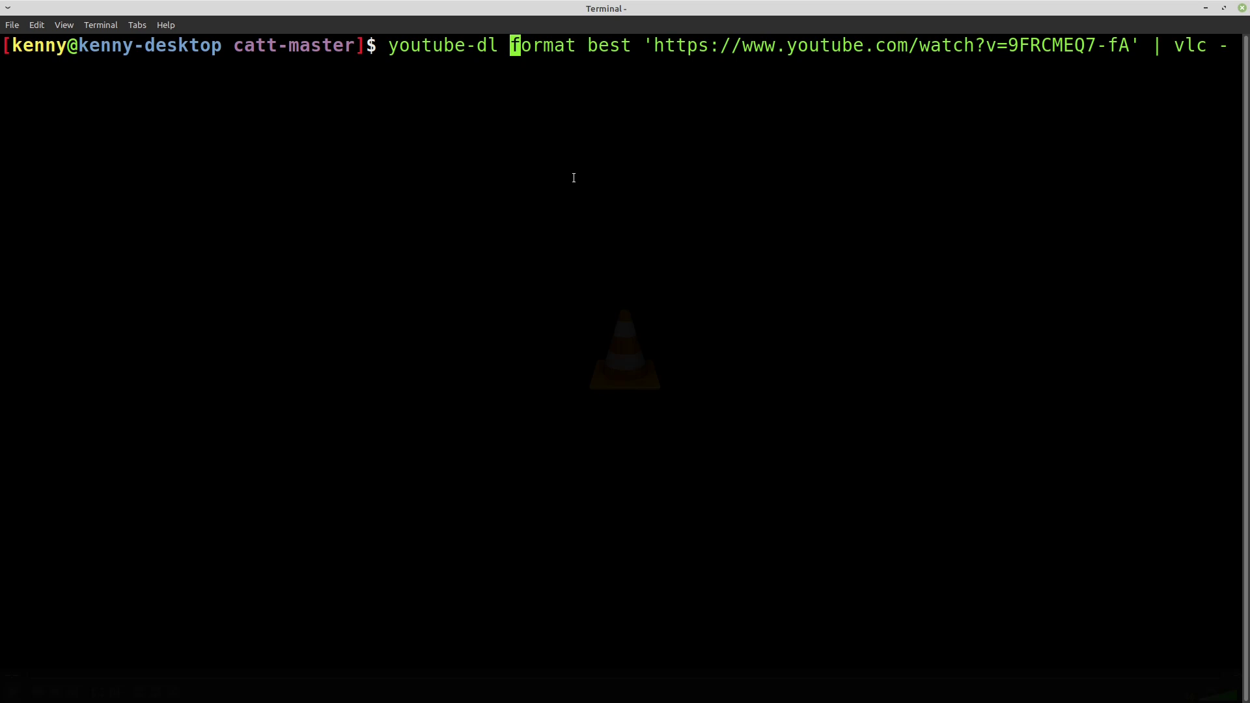
{"action": "key", "text": "Delete"}
{"action": "key", "text": "Delete"}
{"action": "key", "text": "Delete"}
{"action": "key", "text": "Delete"}
{"action": "key", "text": "Delete"}
{"action": "key", "text": "Delete"}
{"action": "key", "text": "Delete"}
{"action": "key", "text": "Delete"}
{"action": "key", "text": "Delete"}
{"action": "key", "text": "Delete"}
{"action": "key", "text": "Delete"}
{"action": "key", "text": "Delete"}
{"action": "key", "text": "Up"}
{"action": "key", "text": "Home"}
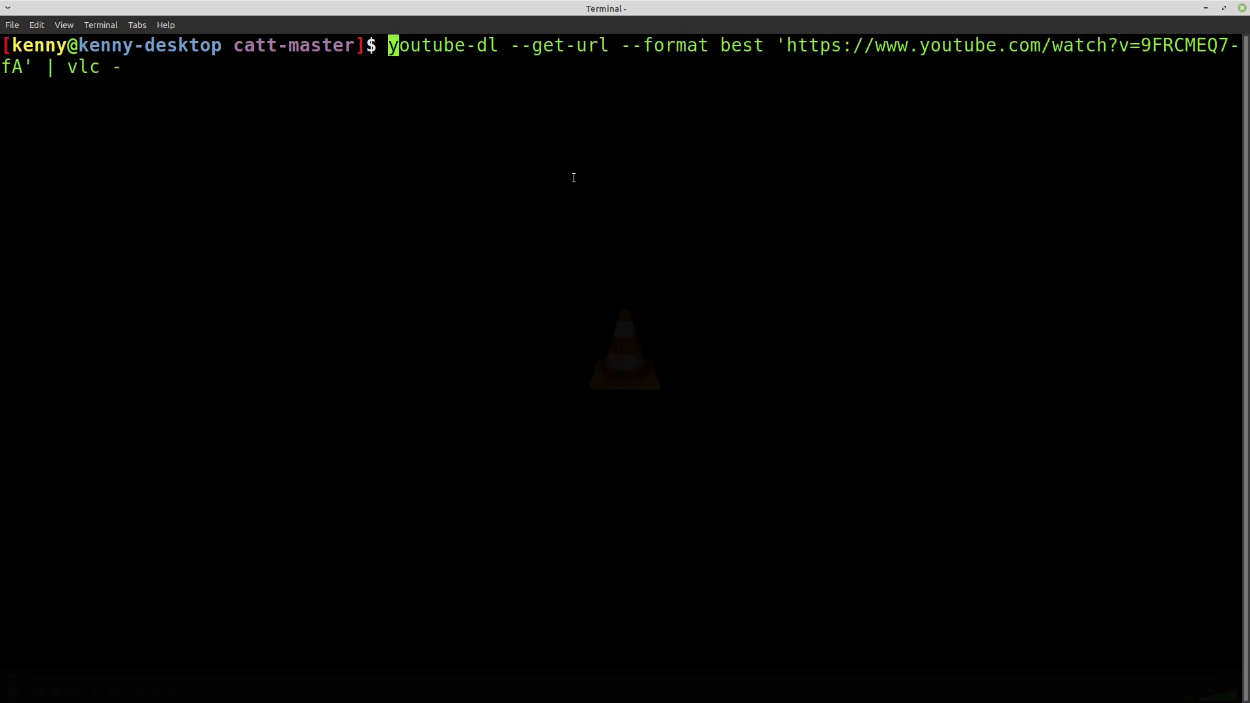
{"action": "key", "text": "Right"}
{"action": "key", "text": "Right"}
{"action": "key", "text": "Right"}
{"action": "key", "text": "Right"}
{"action": "key", "text": "Right"}
{"action": "key", "text": "Right"}
{"action": "key", "text": "Right"}
{"action": "key", "text": "Right"}
{"action": "key", "text": "Right"}
{"action": "key", "text": "Right"}
{"action": "key", "text": "Right"}
{"action": "key", "text": "Delete"}
{"action": "key", "text": "Delete"}
{"action": "key", "text": "Delete"}
{"action": "key", "text": "Delete"}
{"action": "key", "text": "Delete"}
{"action": "key", "text": "Delete"}
{"action": "key", "text": "Delete"}
{"action": "key", "text": "Delete"}
{"action": "key", "text": "Delete"}
{"action": "key", "text": "Delete"}
{"action": "key", "text": "Delete"}
{"action": "key", "text": "Delete"}
{"action": "key", "text": "Delete"}
{"action": "key", "text": "Delete"}
{"action": "key", "text": "Delete"}
{"action": "key", "text": "Delete"}
{"action": "key", "text": "Delete"}
{"action": "key", "text": "Delete"}
{"action": "key", "text": "Delete"}
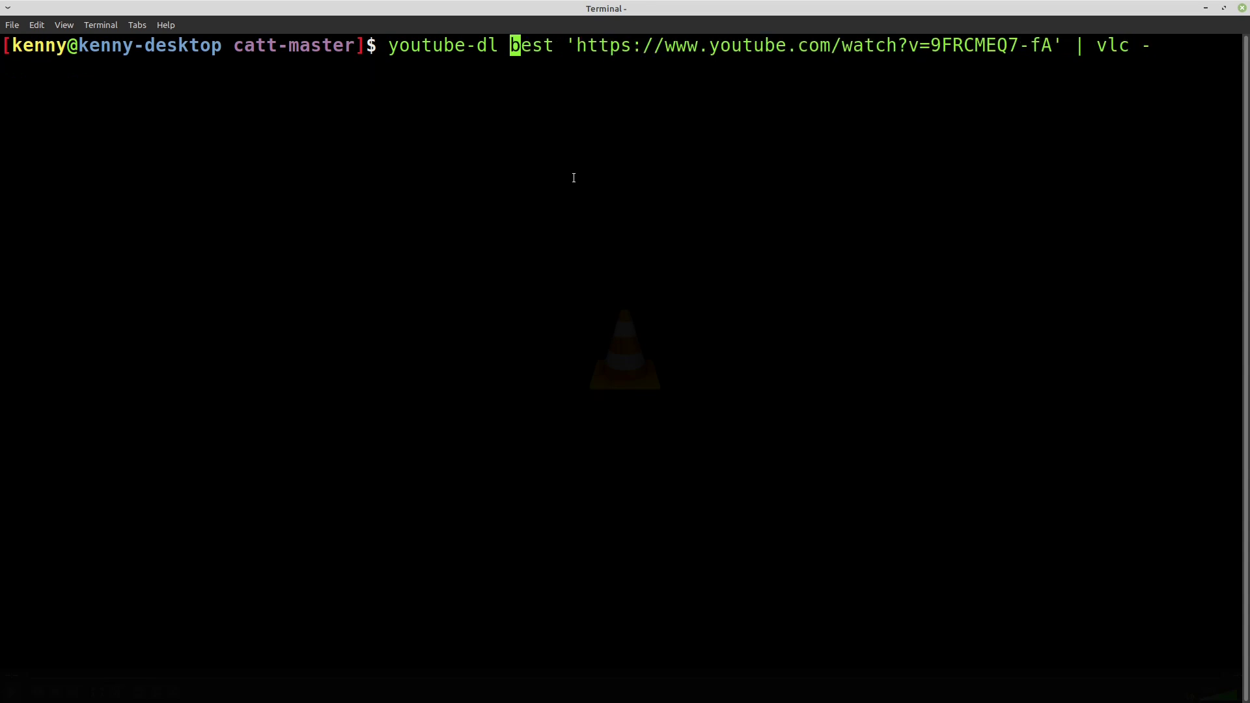
{"action": "key", "text": "Delete"}
{"action": "key", "text": "Delete"}
{"action": "key", "text": "Delete"}
{"action": "key", "text": "Delete"}
{"action": "key", "text": "Delete"}
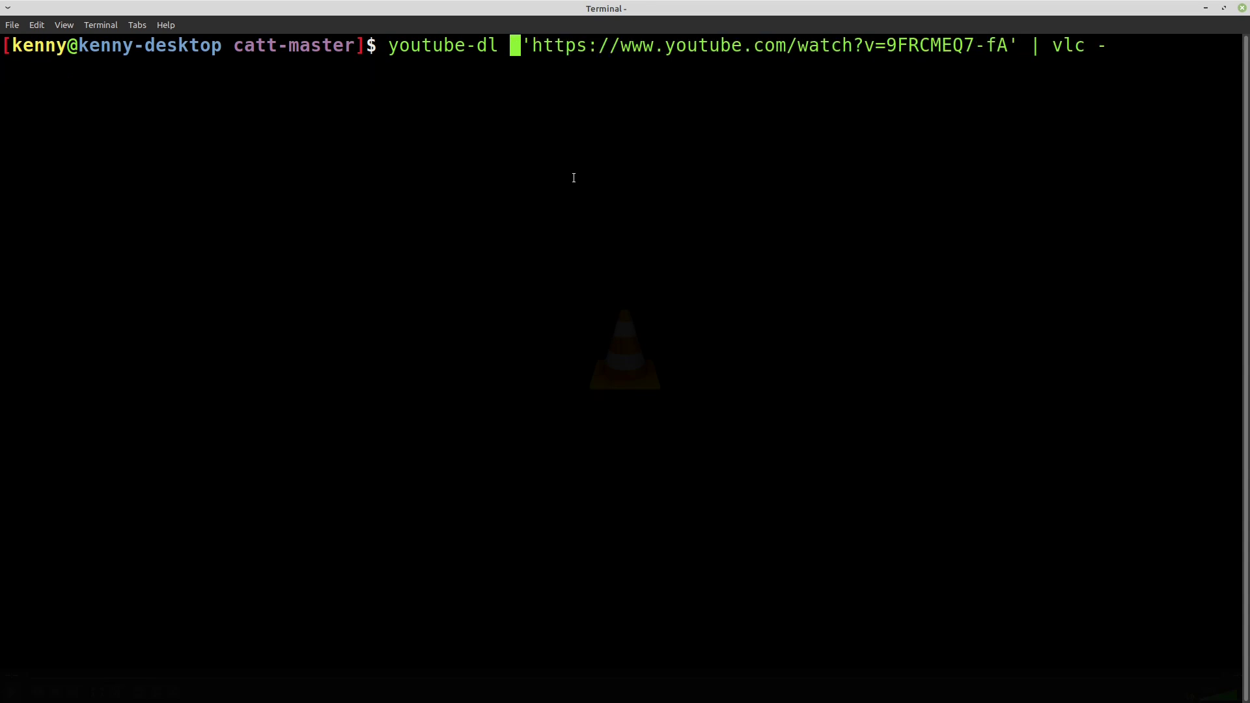
Step: Add -F, remove the '| vlc -' pipe, and run the command to list all formats
{"action": "type", "text": "-F"}
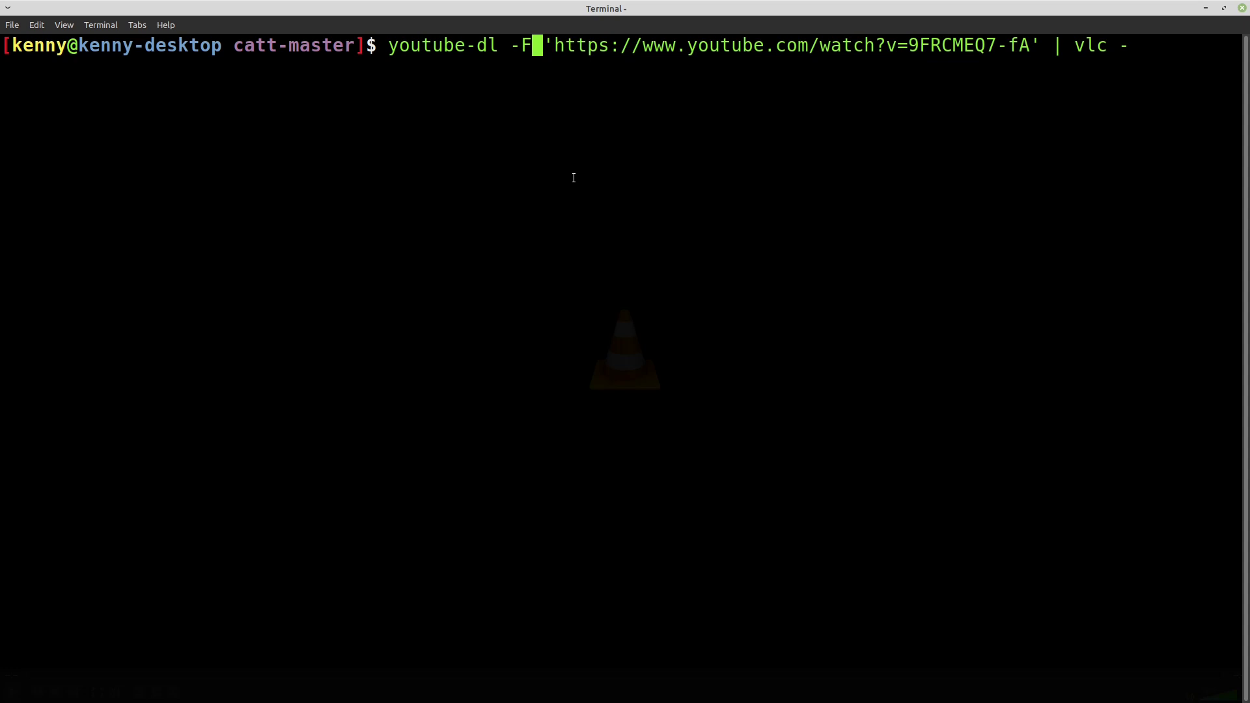
{"action": "key", "text": "Right"}
{"action": "key", "text": "Right"}
{"action": "key", "text": "Right"}
{"action": "key", "text": "Right"}
{"action": "key", "text": "Right"}
{"action": "key", "text": "Right"}
{"action": "key", "text": "Right"}
{"action": "key", "text": "Right"}
{"action": "key", "text": "Right"}
{"action": "key", "text": "Right"}
{"action": "key", "text": "Right"}
{"action": "key", "text": "Right"}
{"action": "key", "text": "Right"}
{"action": "key", "text": "Right"}
{"action": "key", "text": "Right"}
{"action": "key", "text": "Right"}
{"action": "key", "text": "Right"}
{"action": "key", "text": "Right"}
{"action": "key", "text": "Right"}
{"action": "key", "text": "Right"}
{"action": "key", "text": "Left"}
{"action": "key", "text": "Left"}
{"action": "key", "text": "Left"}
{"action": "key", "text": "Delete"}
{"action": "key", "text": "Delete"}
{"action": "key", "text": "Delete"}
{"action": "key", "text": "Delete"}
{"action": "key", "text": "Delete"}
{"action": "key", "text": "Delete"}
{"action": "key", "text": "Delete"}
{"action": "key", "text": "Delete"}
{"action": "key", "text": "Left"}
{"action": "key", "text": "Return"}
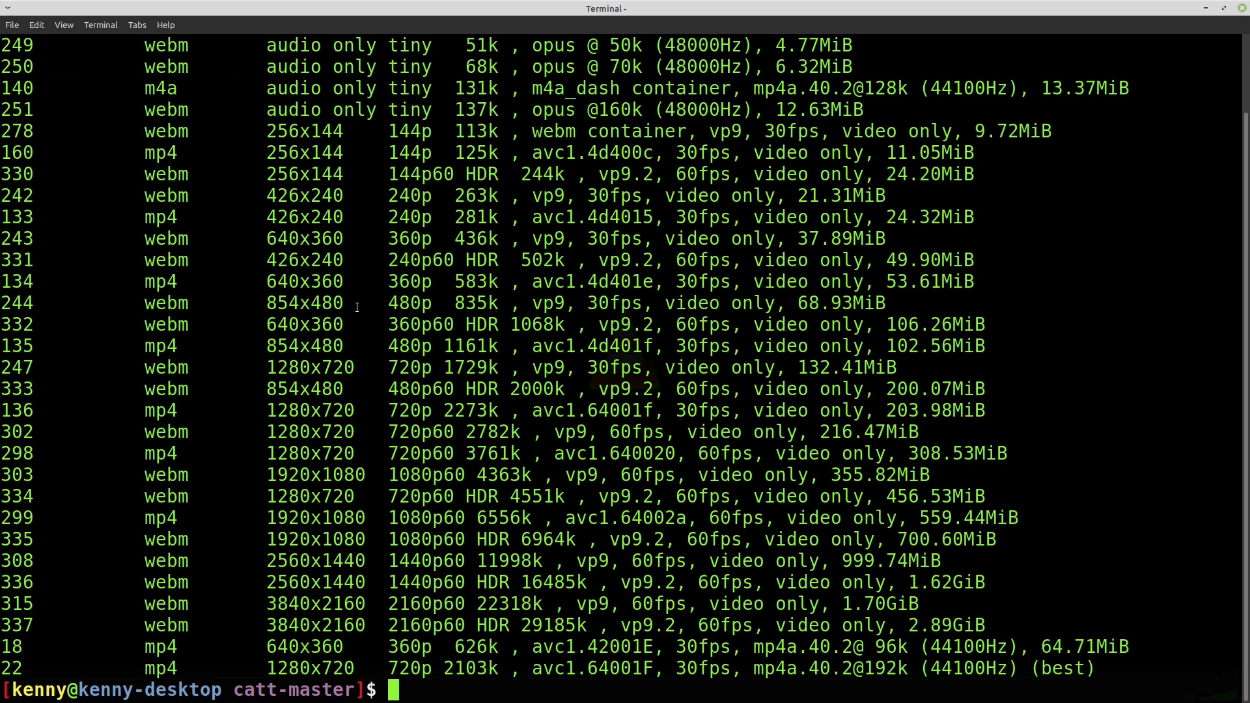
Step: Highlight the 'best' format row at the bottom of the listing
{"action": "scroll", "coordinate": [364, 300], "scroll_direction": "up", "scroll_amount": 2}
{"action": "scroll", "coordinate": [689, 111], "scroll_direction": "down", "scroll_amount": 2}
{"action": "double_click", "coordinate": [1055, 668]}
{"action": "left_click_drag", "start_coordinate": [1074, 668], "coordinate": [259, 668]}
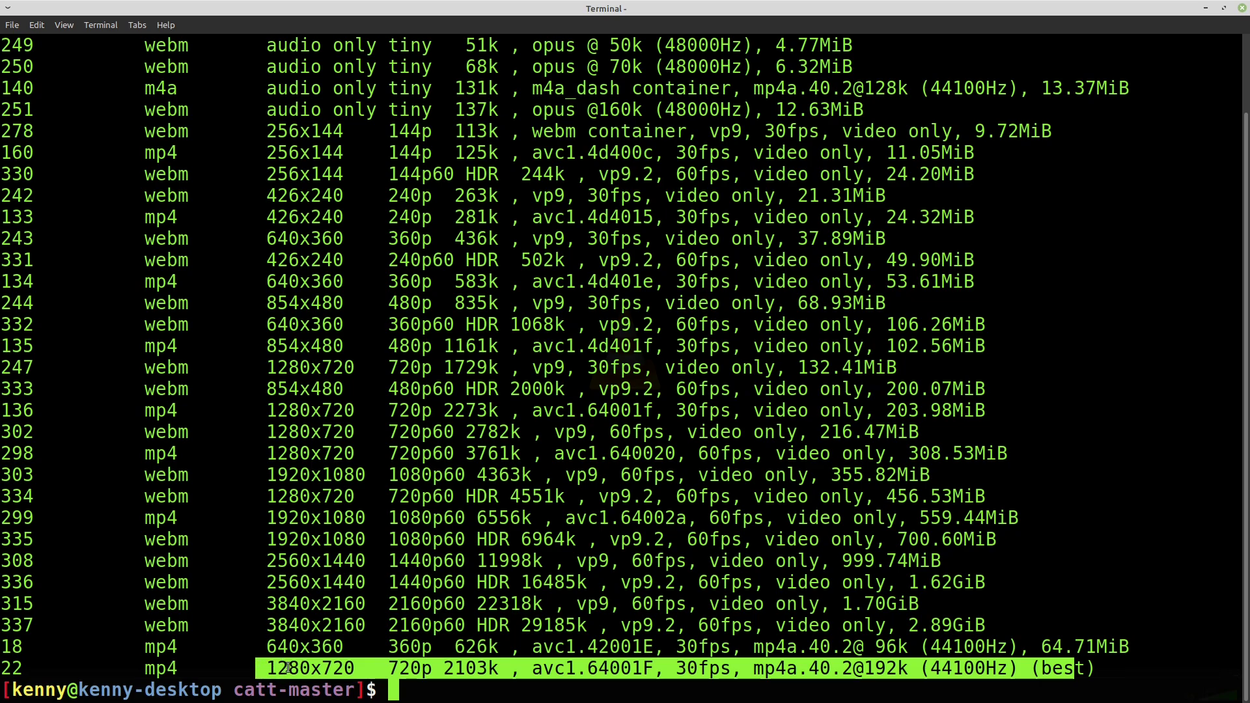
{"action": "left_click", "coordinate": [293, 668]}
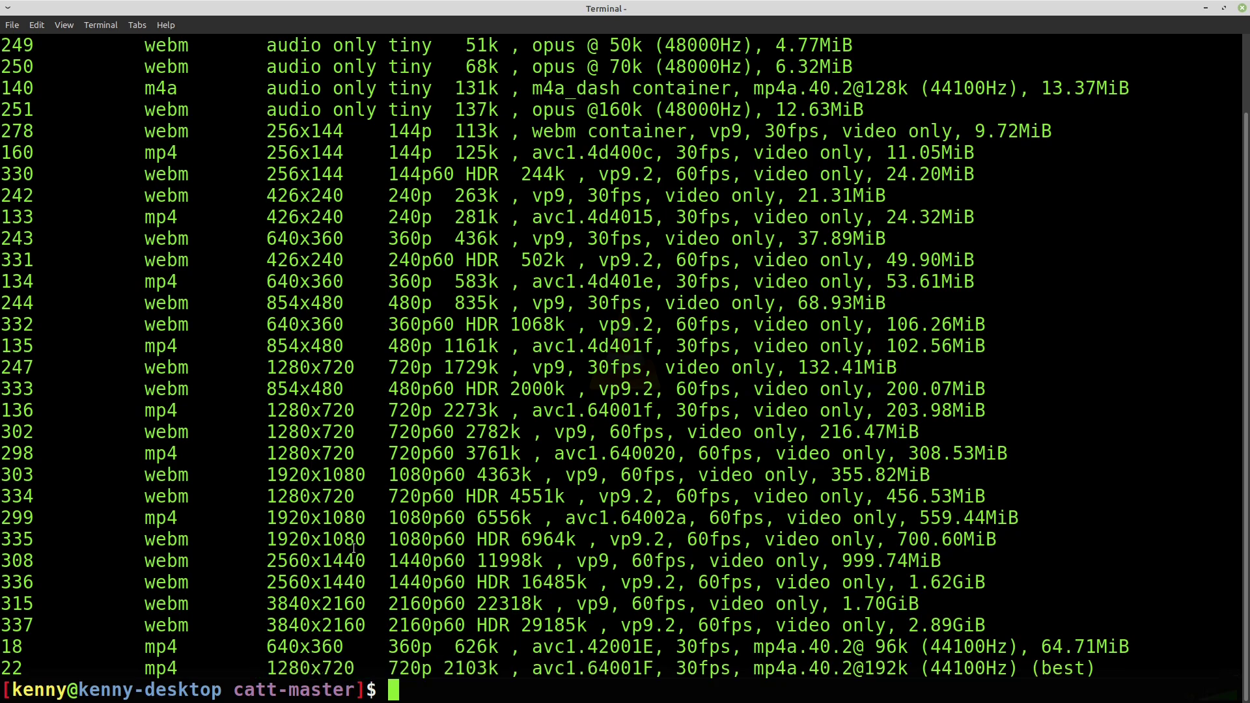
Step: Highlight the 2160p format rows, including format 315
{"action": "left_click_drag", "start_coordinate": [344, 625], "coordinate": [269, 599]}
{"action": "left_click", "coordinate": [170, 604]}
{"action": "left_click_drag", "start_coordinate": [146, 604], "coordinate": [1033, 622]}
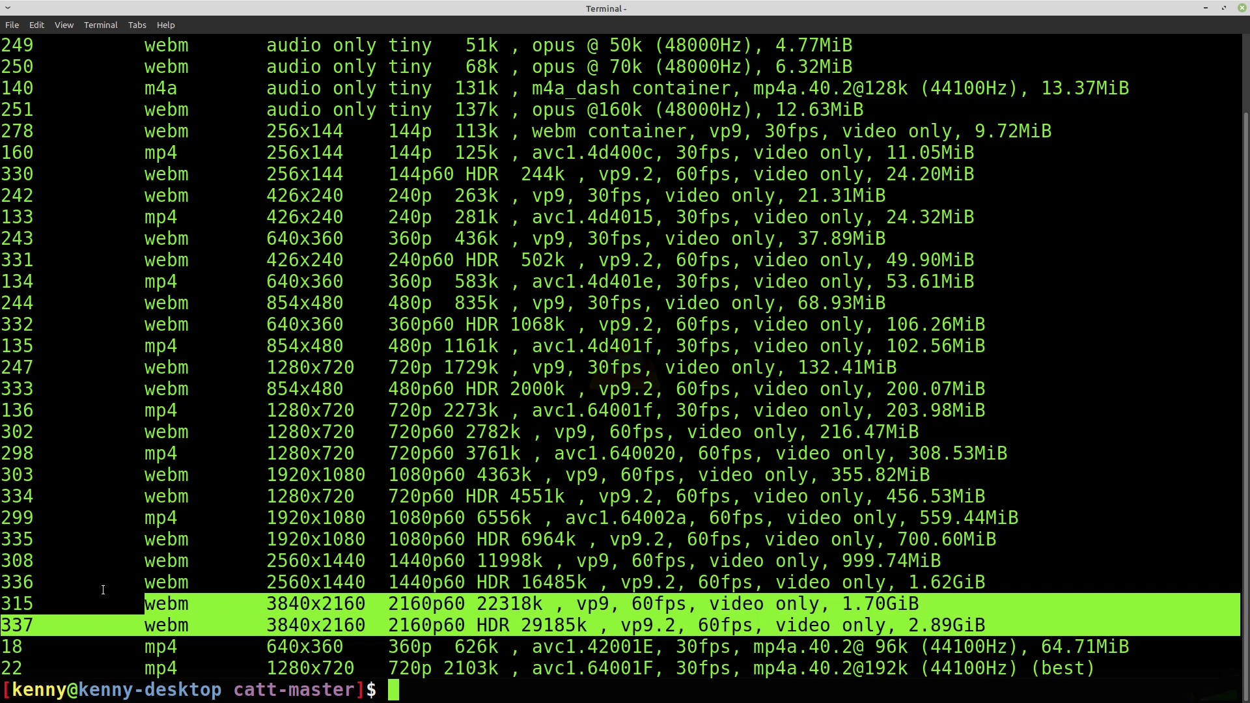
{"action": "left_click_drag", "start_coordinate": [2, 604], "coordinate": [1019, 626]}
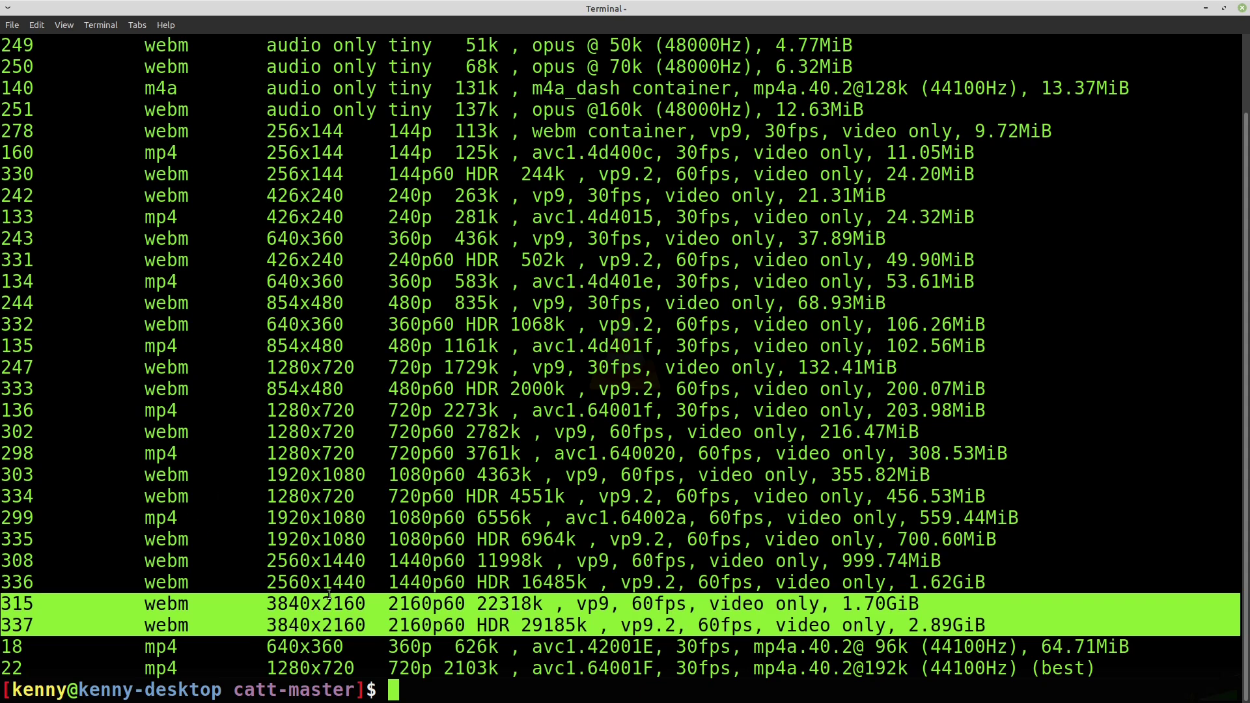
{"action": "left_click", "coordinate": [163, 520]}
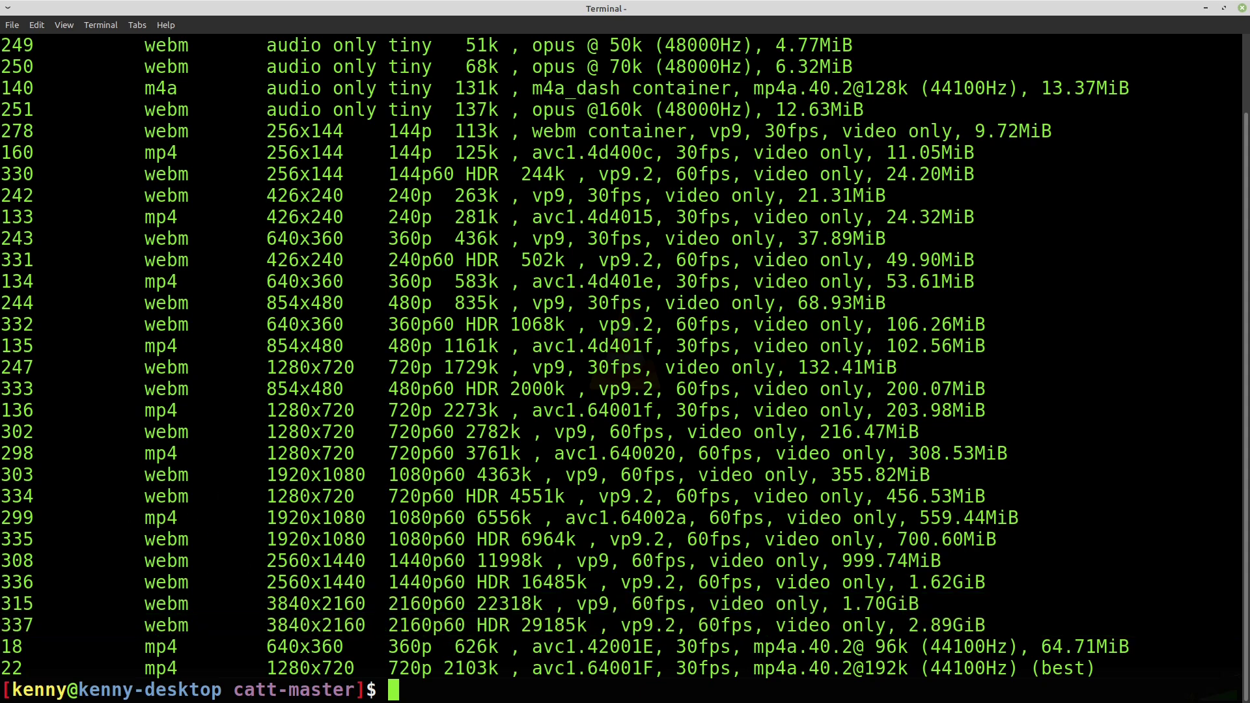
Step: Point out the 1920x1080 resolution of format 299 and 1280x720 of the best format
{"action": "double_click", "coordinate": [348, 519]}
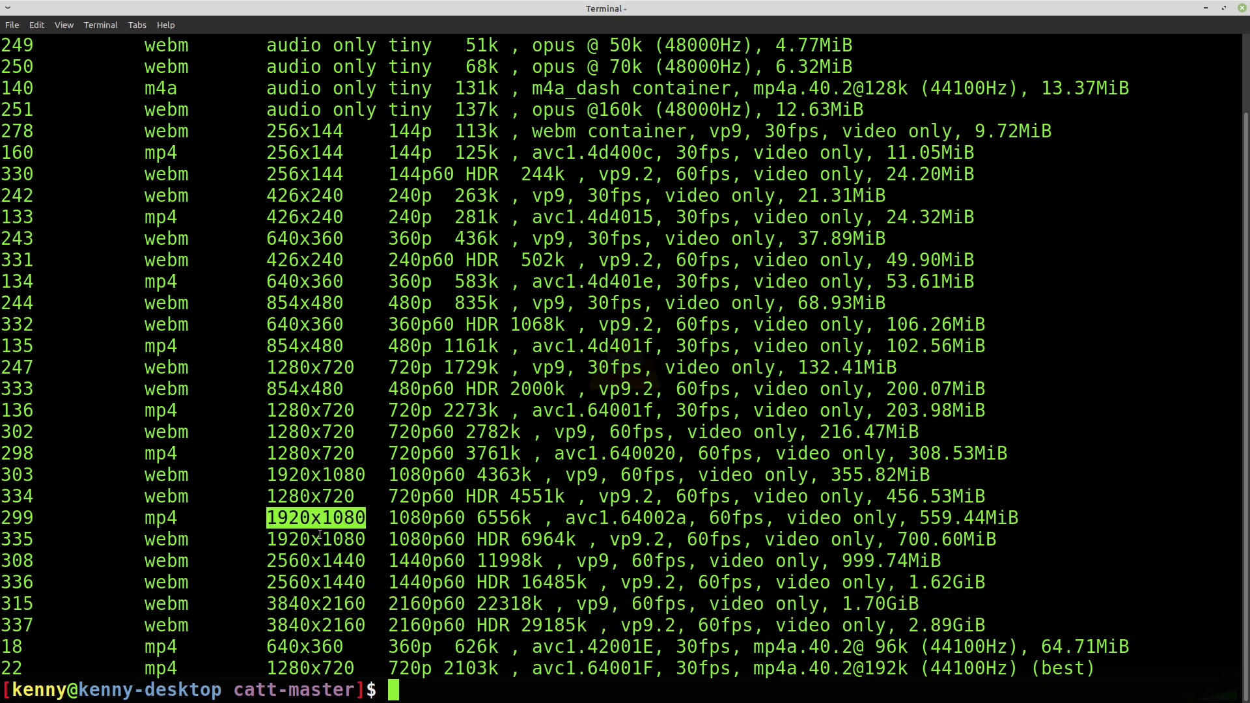
{"action": "double_click", "coordinate": [324, 667]}
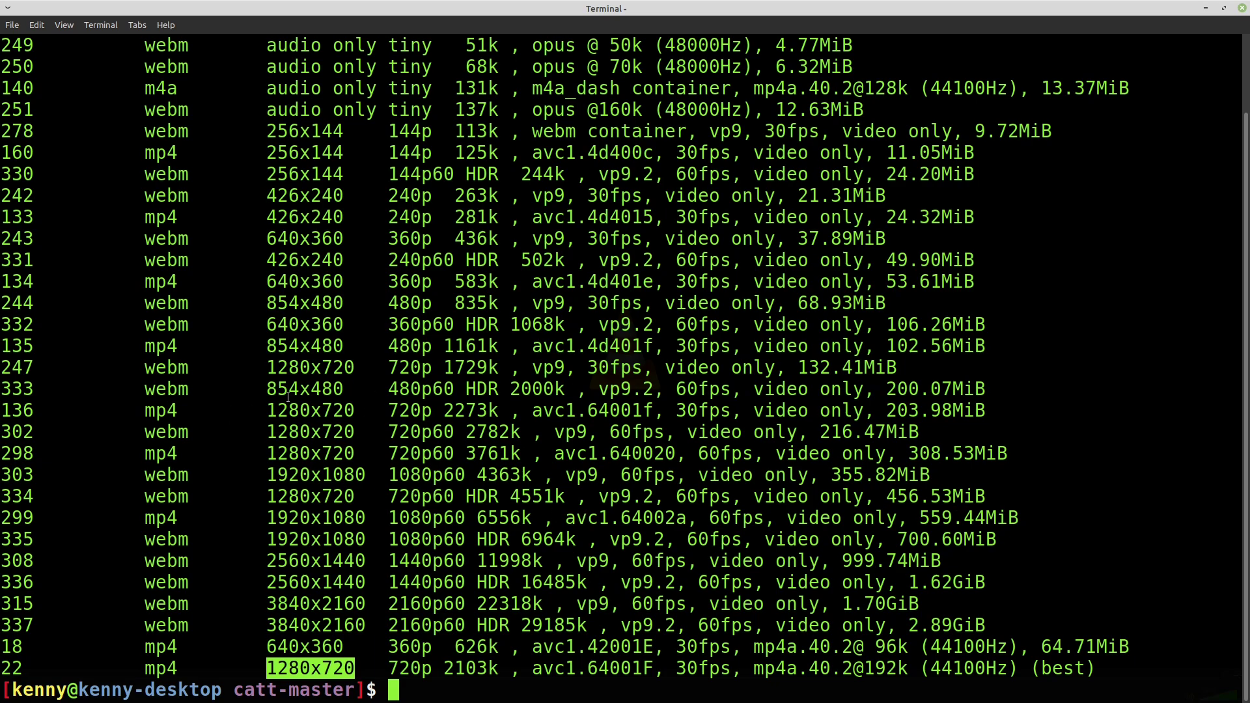
{"action": "scroll", "coordinate": [290, 399], "scroll_direction": "up", "scroll_amount": 2}
{"action": "scroll", "coordinate": [291, 399], "scroll_direction": "down", "scroll_amount": 2}
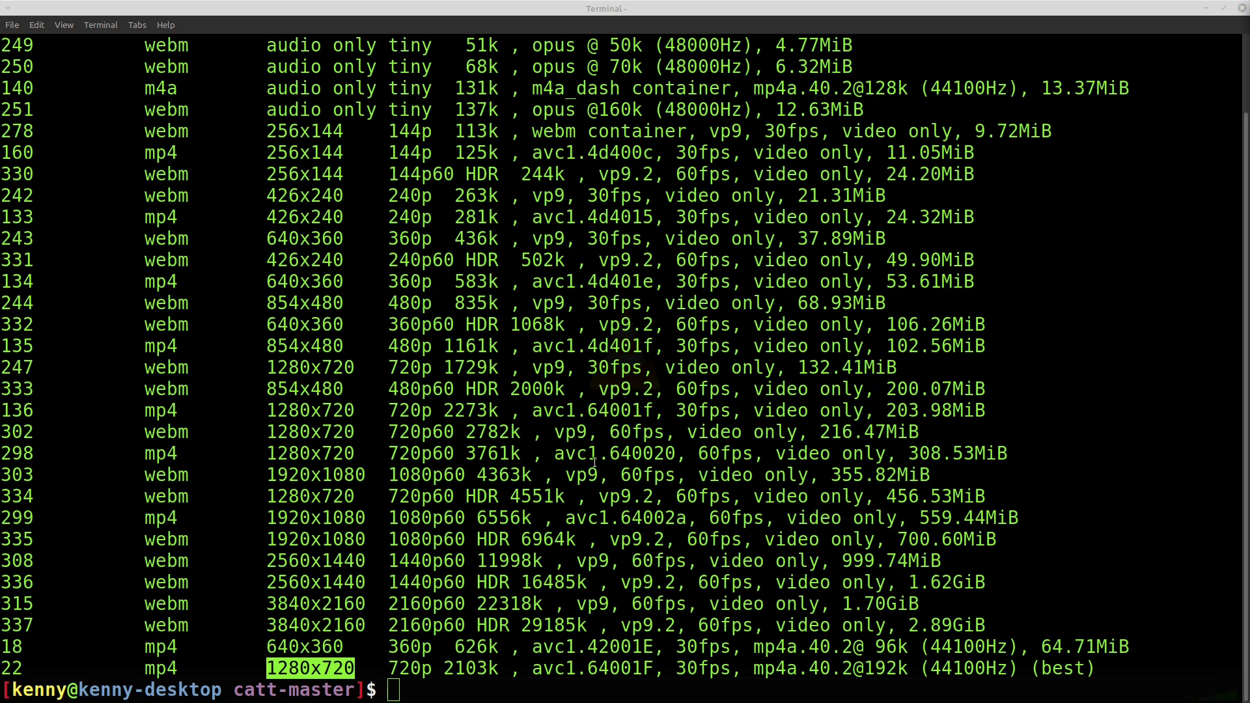
Step: Run clear to wipe the terminal screen
{"action": "left_click", "coordinate": [534, 417]}
{"action": "type", "text": "clear"}
{"action": "key", "text": "Return"}
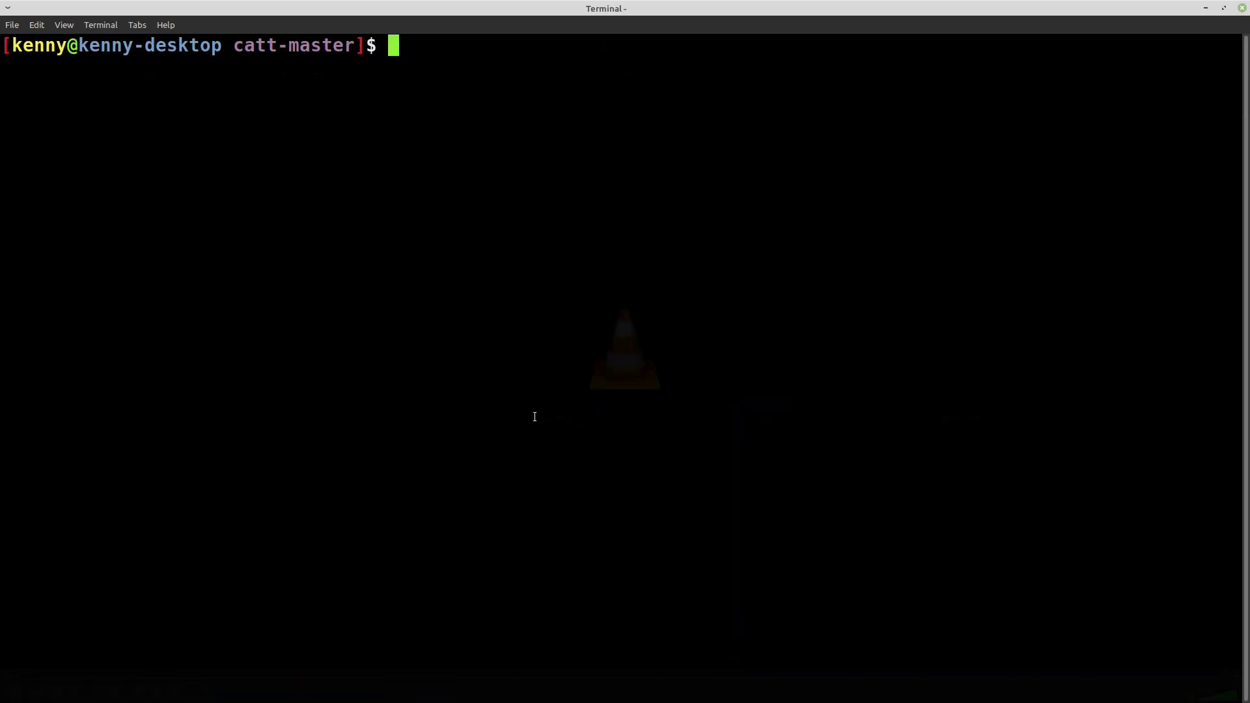